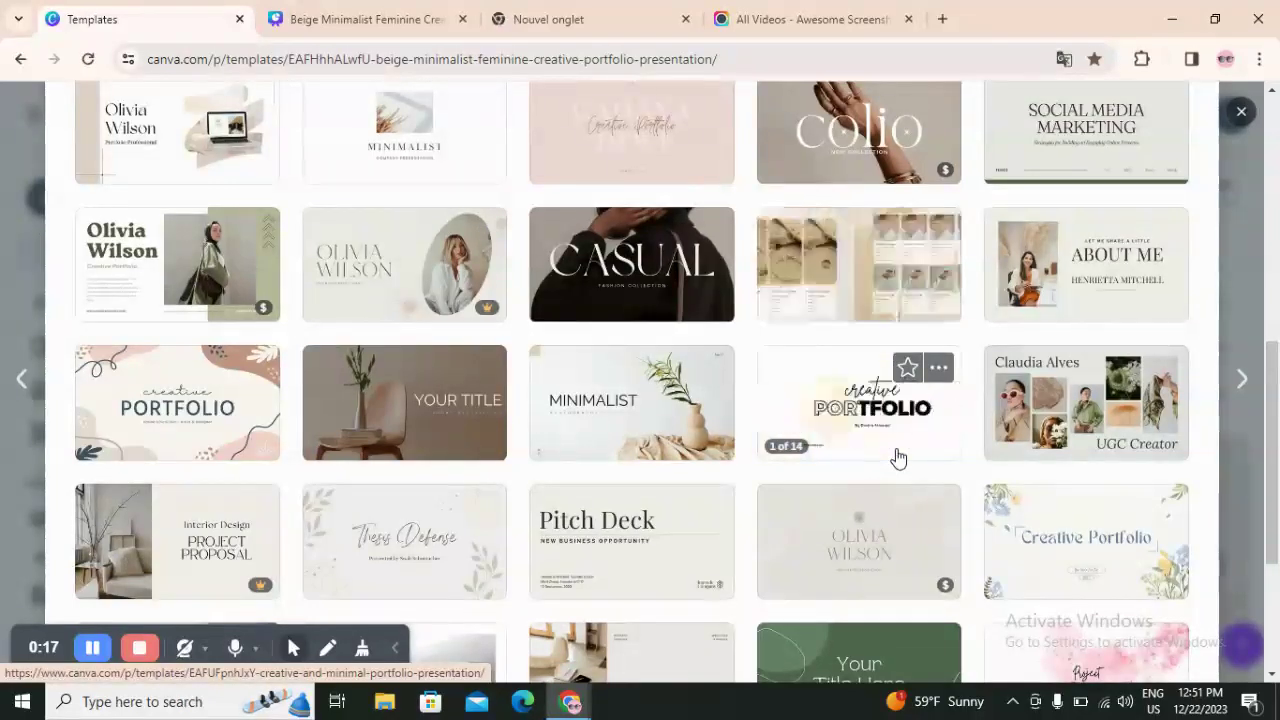
Step: Look through the similar presentation templates suggested for the Beige Minimalist Feminine Creative Portfolio template
{"action": "scroll", "coordinate": [686, 443], "scroll_direction": "up", "scroll_amount": 3}
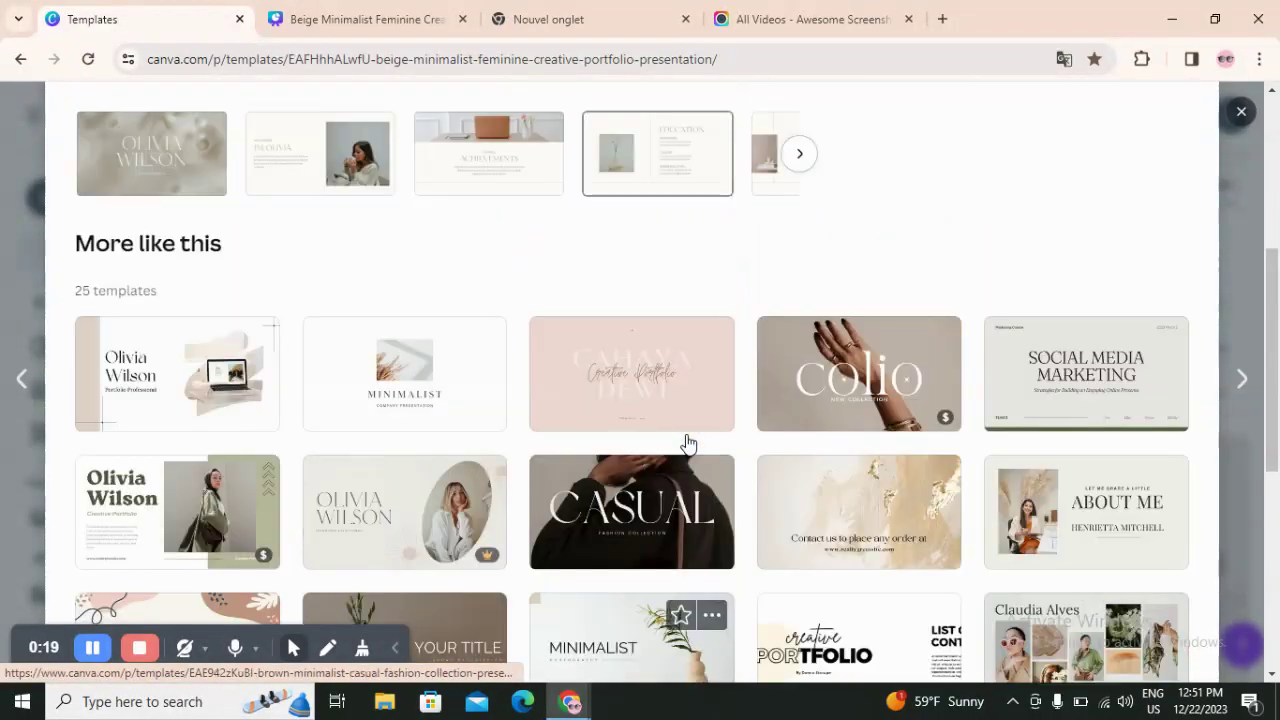
{"action": "scroll", "coordinate": [688, 452], "scroll_direction": "down", "scroll_amount": 4}
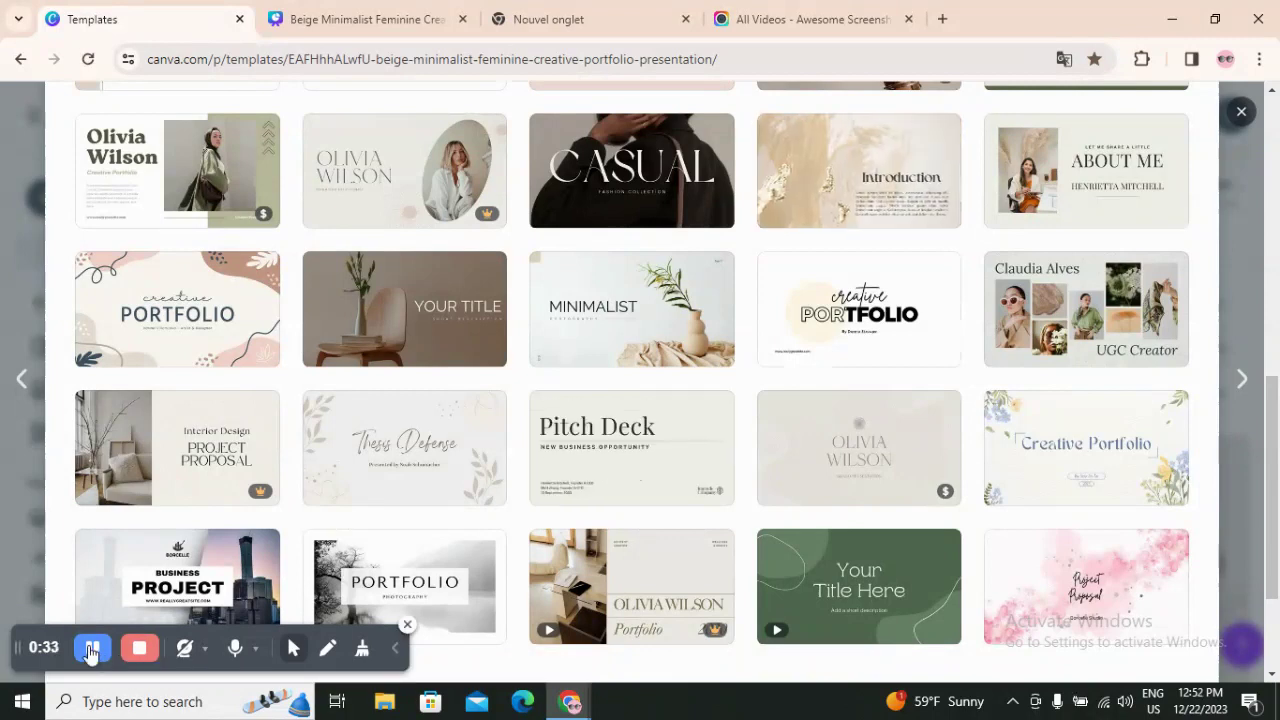
{"action": "mouse_move", "coordinate": [668, 312]}
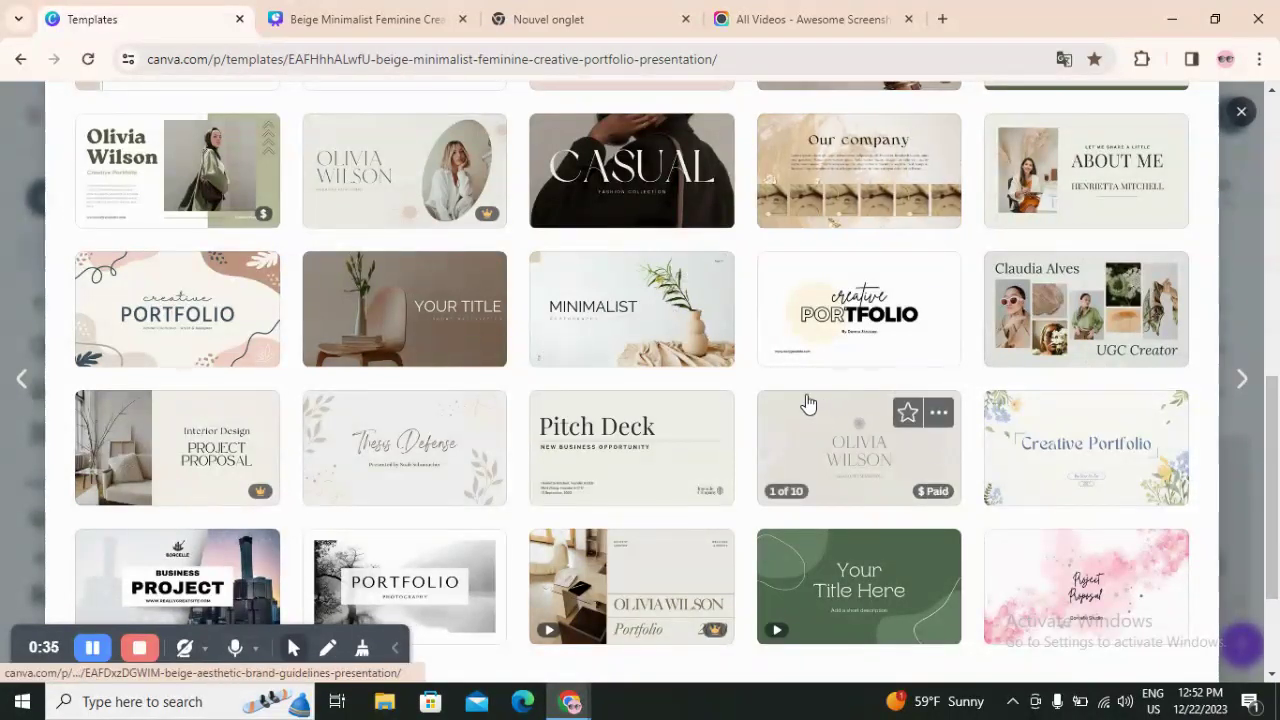
{"action": "scroll", "coordinate": [697, 362], "scroll_direction": "down", "scroll_amount": 2}
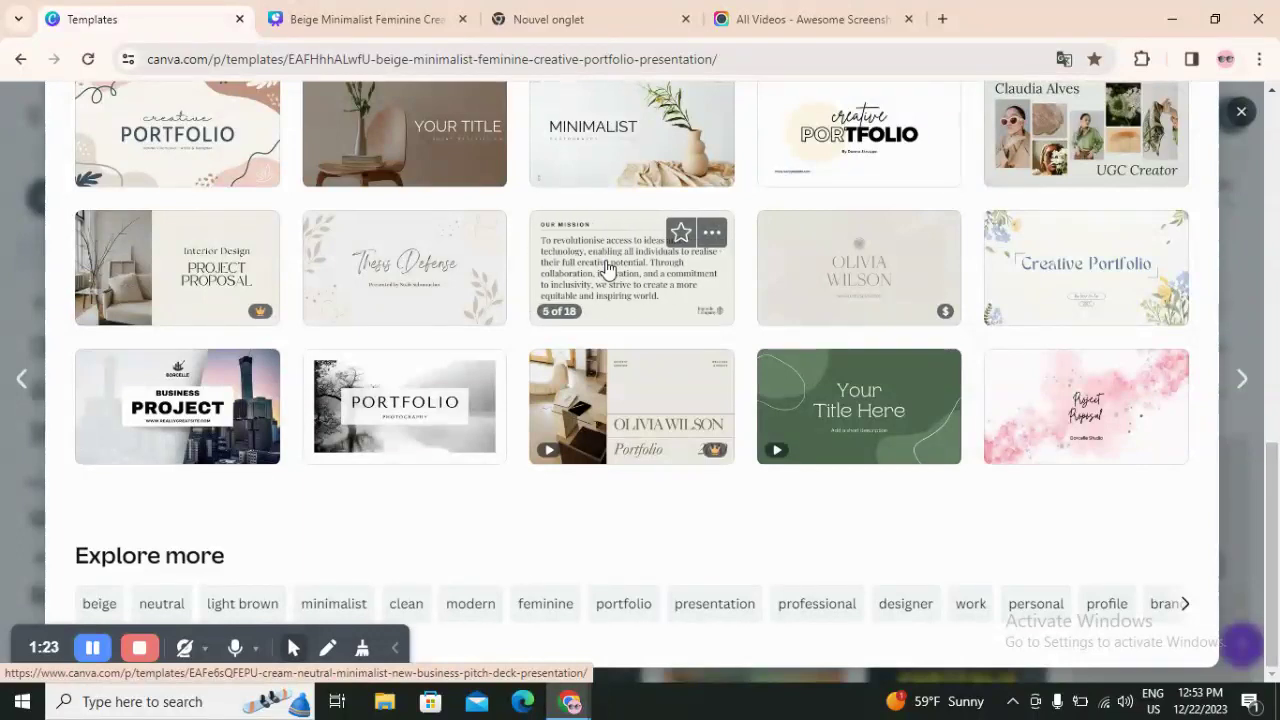
{"action": "scroll", "coordinate": [731, 390], "scroll_direction": "up", "scroll_amount": 5}
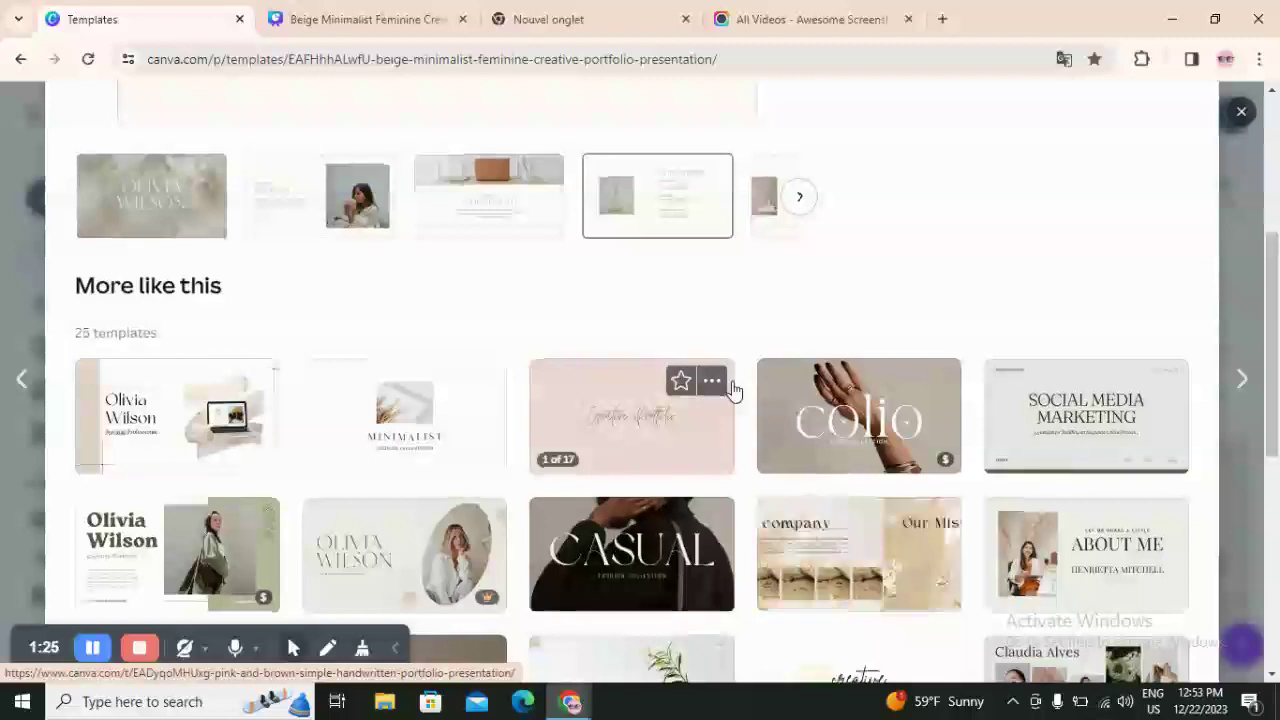
{"action": "scroll", "coordinate": [731, 390], "scroll_direction": "down", "scroll_amount": 3}
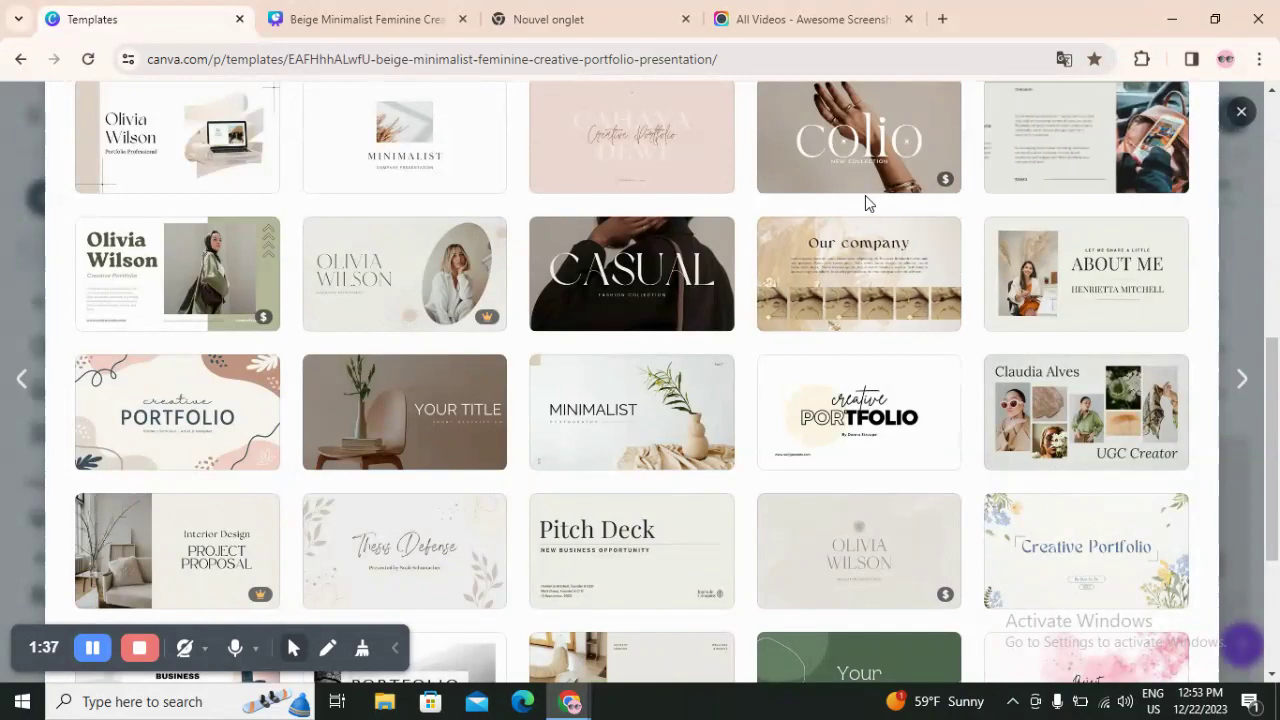
{"action": "scroll", "coordinate": [870, 260], "scroll_direction": "down", "scroll_amount": 3}
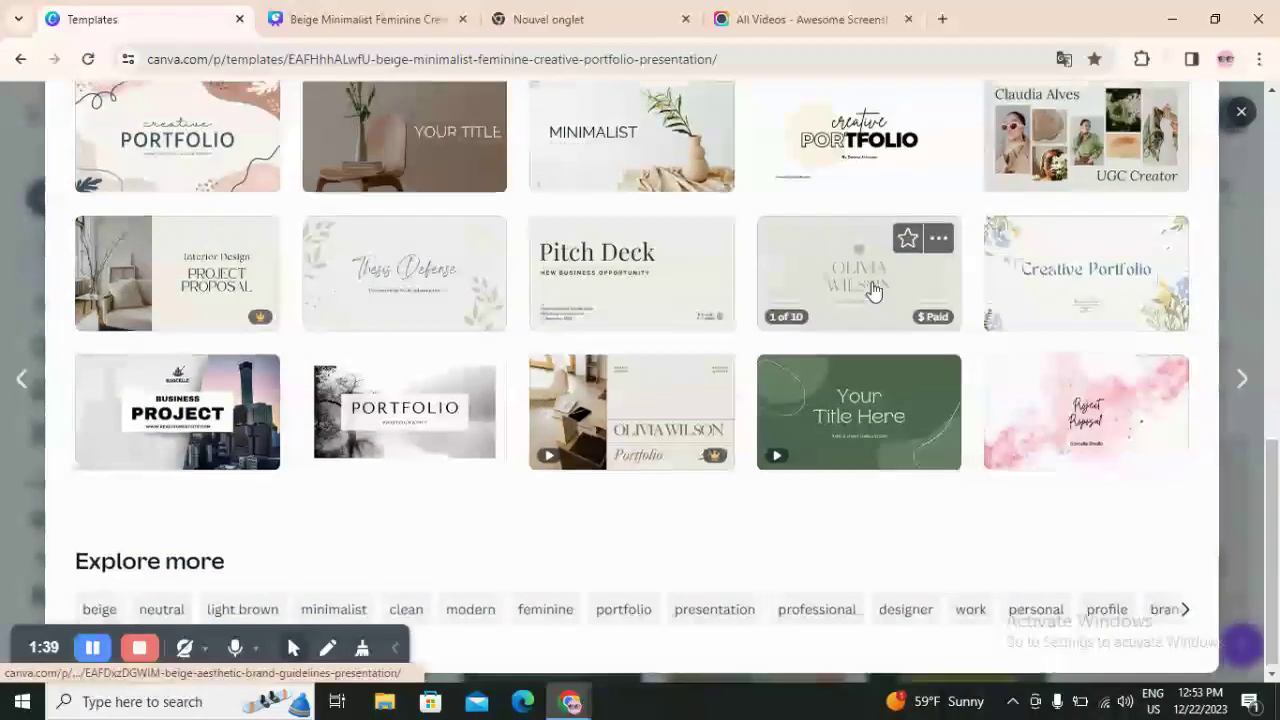
{"action": "scroll", "coordinate": [873, 290], "scroll_direction": "up", "scroll_amount": 10}
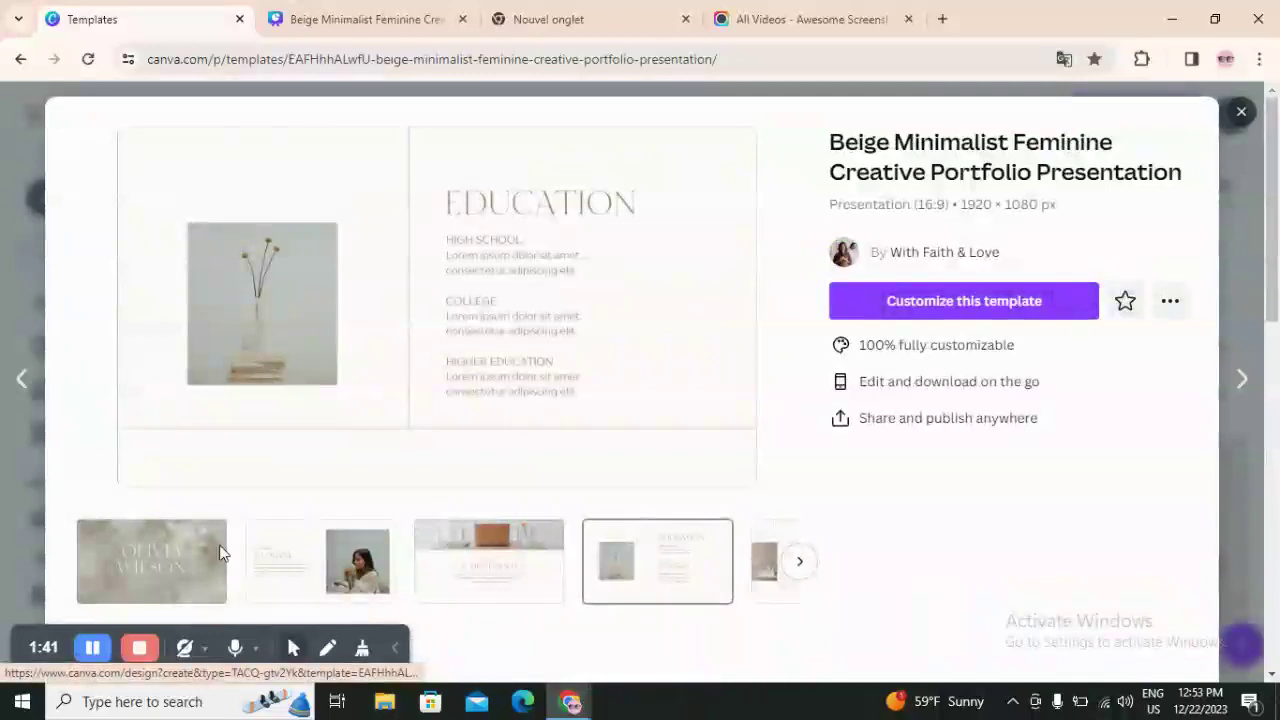
Step: Return to the creative portfolio search results and reopen the Beige Minimalist Feminine Creative Portfolio Presentation preview
{"action": "left_click", "coordinate": [1241, 112]}
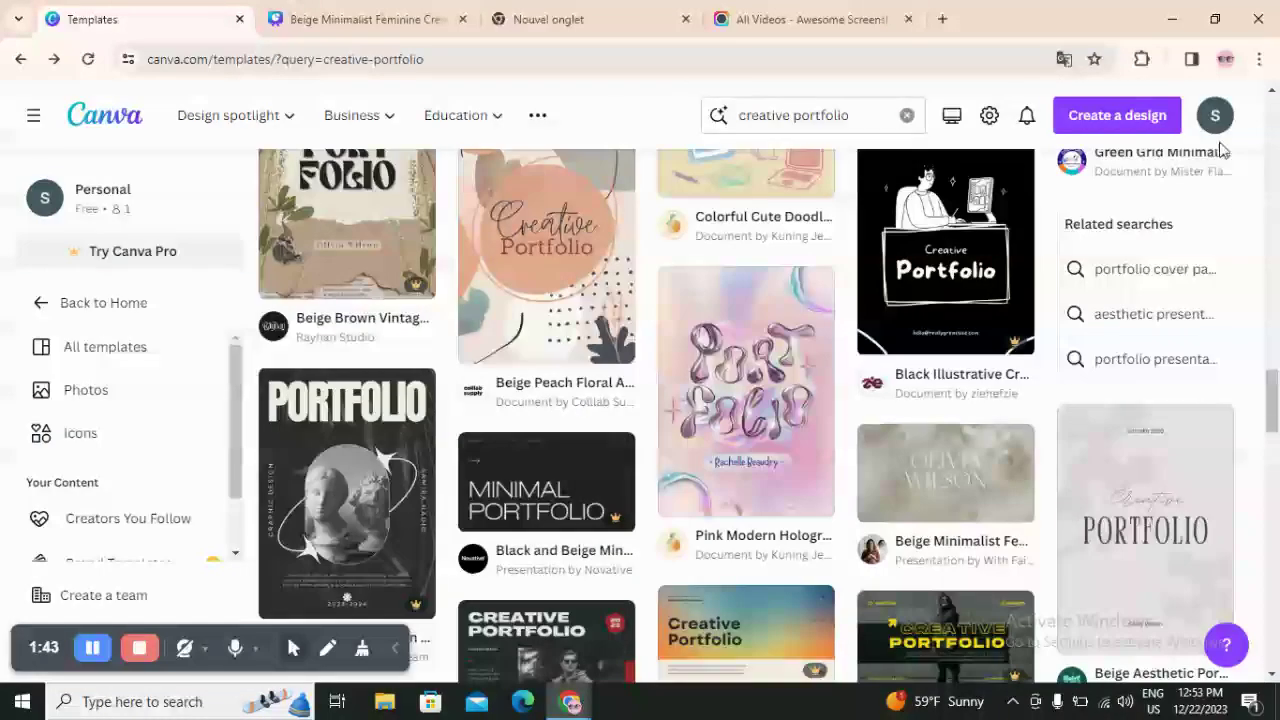
{"action": "scroll", "coordinate": [709, 240], "scroll_direction": "up", "scroll_amount": 3}
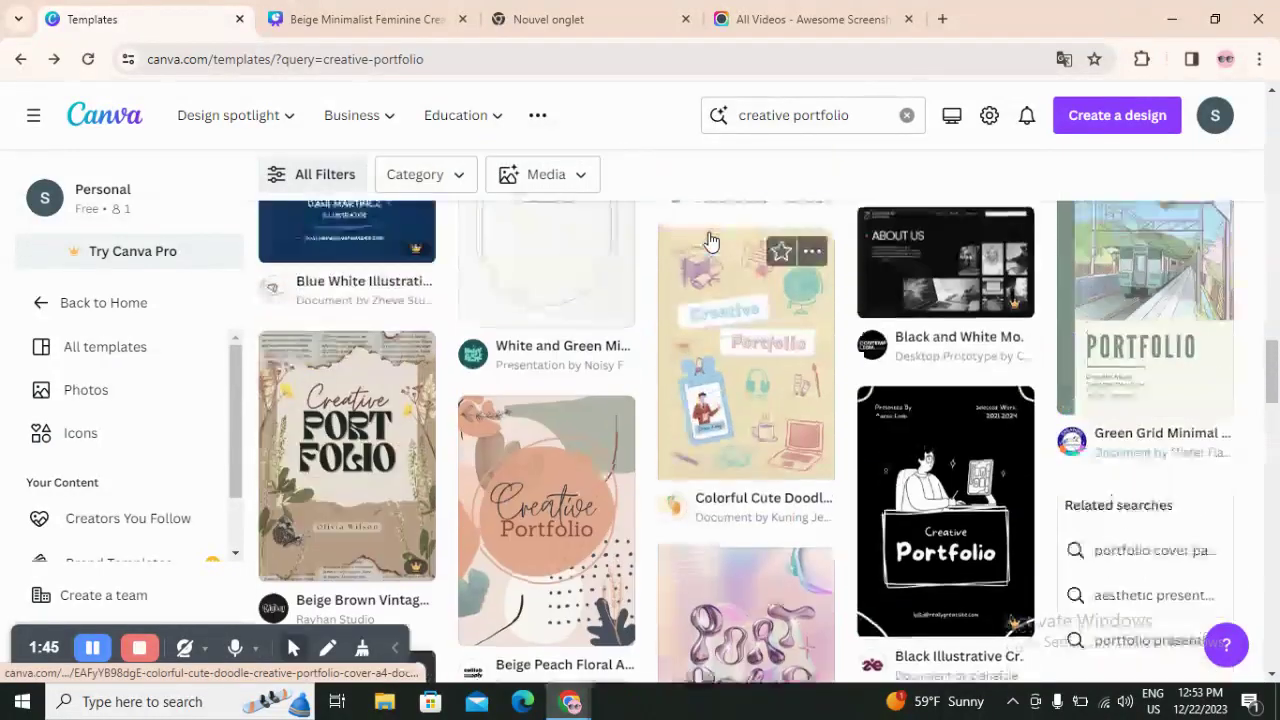
{"action": "left_click", "coordinate": [862, 117]}
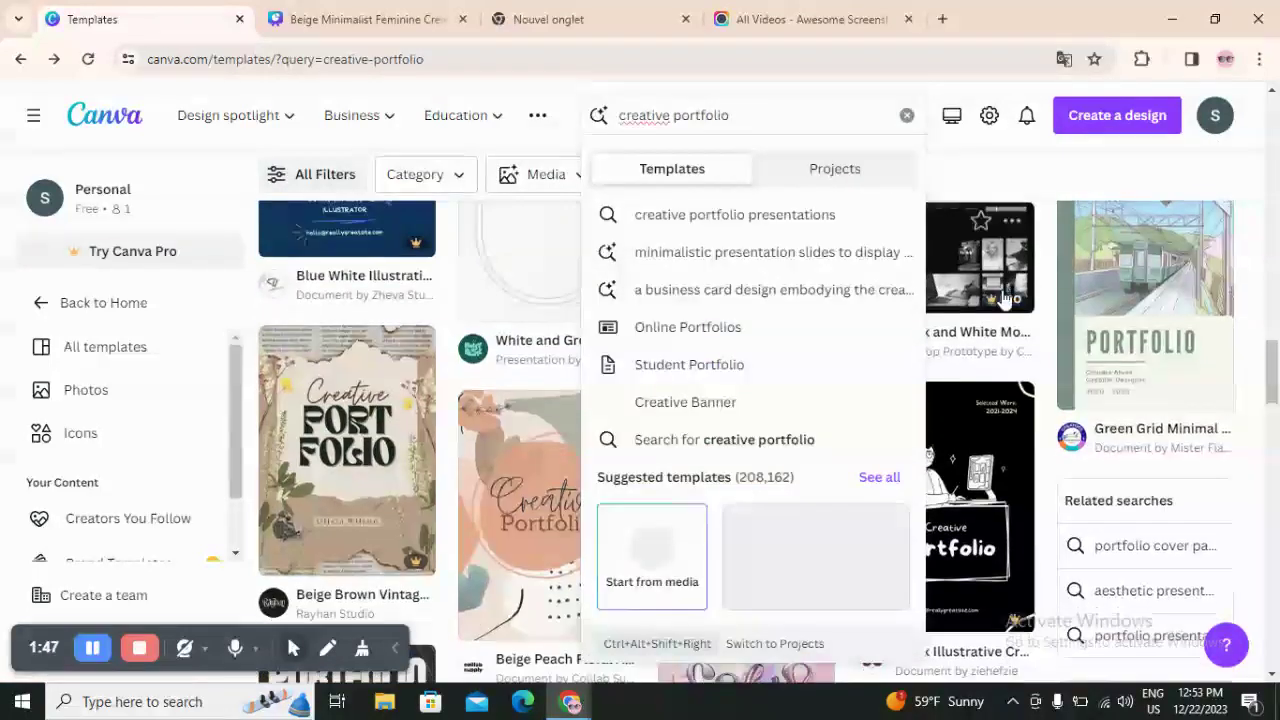
{"action": "scroll", "coordinate": [990, 360], "scroll_direction": "down", "scroll_amount": 4}
{"action": "left_click", "coordinate": [948, 383]}
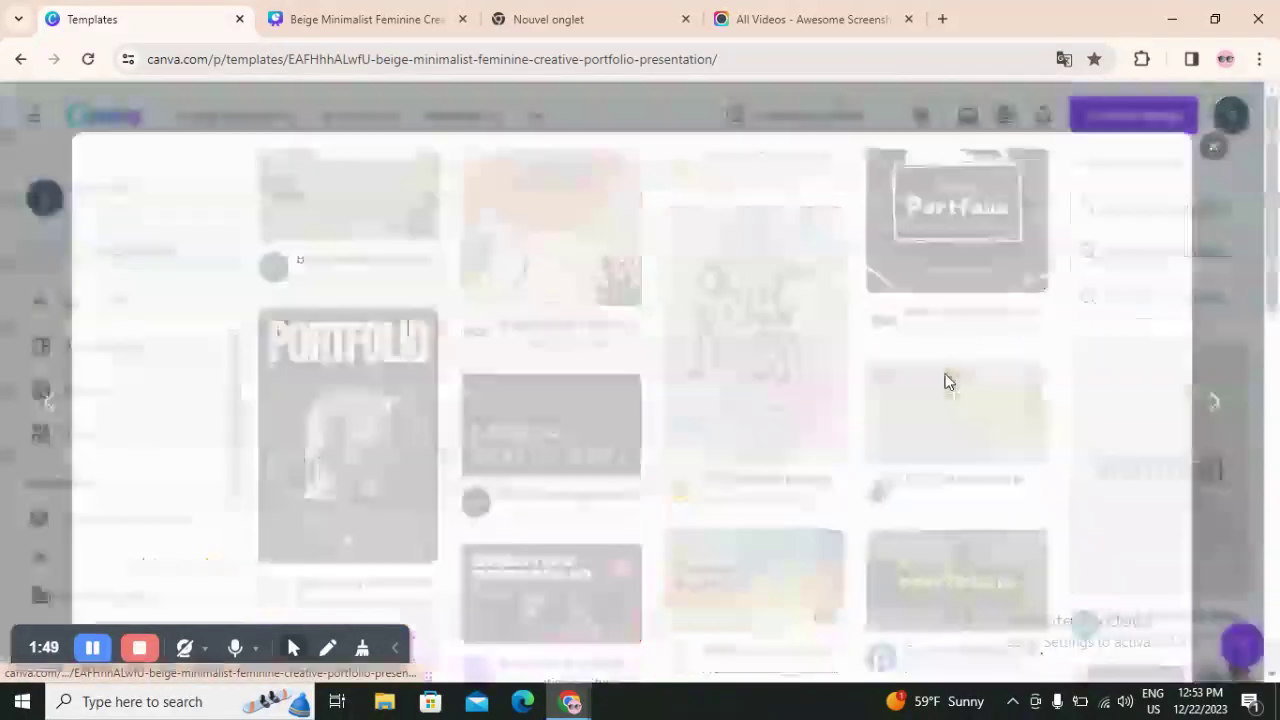
Step: Compare the suggested portfolio templates, checking their page previews and which ones are free, Pro or paid
{"action": "scroll", "coordinate": [509, 334], "scroll_direction": "down", "scroll_amount": 10}
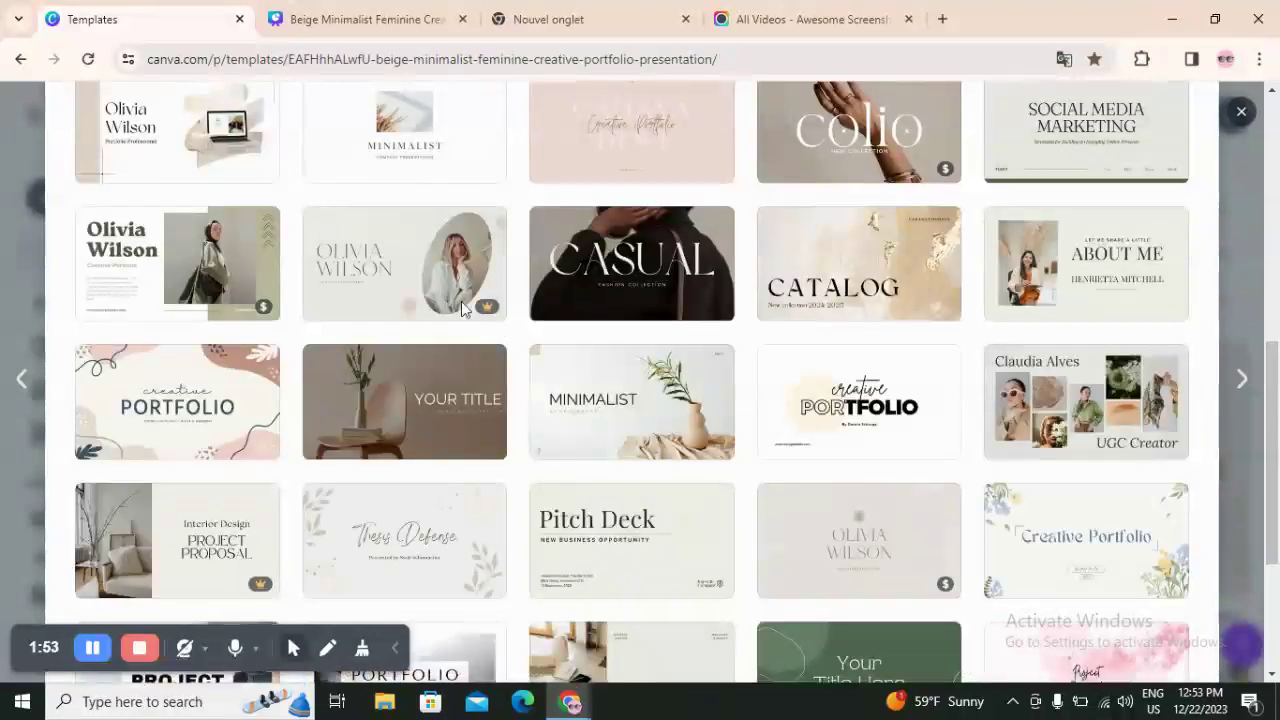
{"action": "mouse_move", "coordinate": [403, 266]}
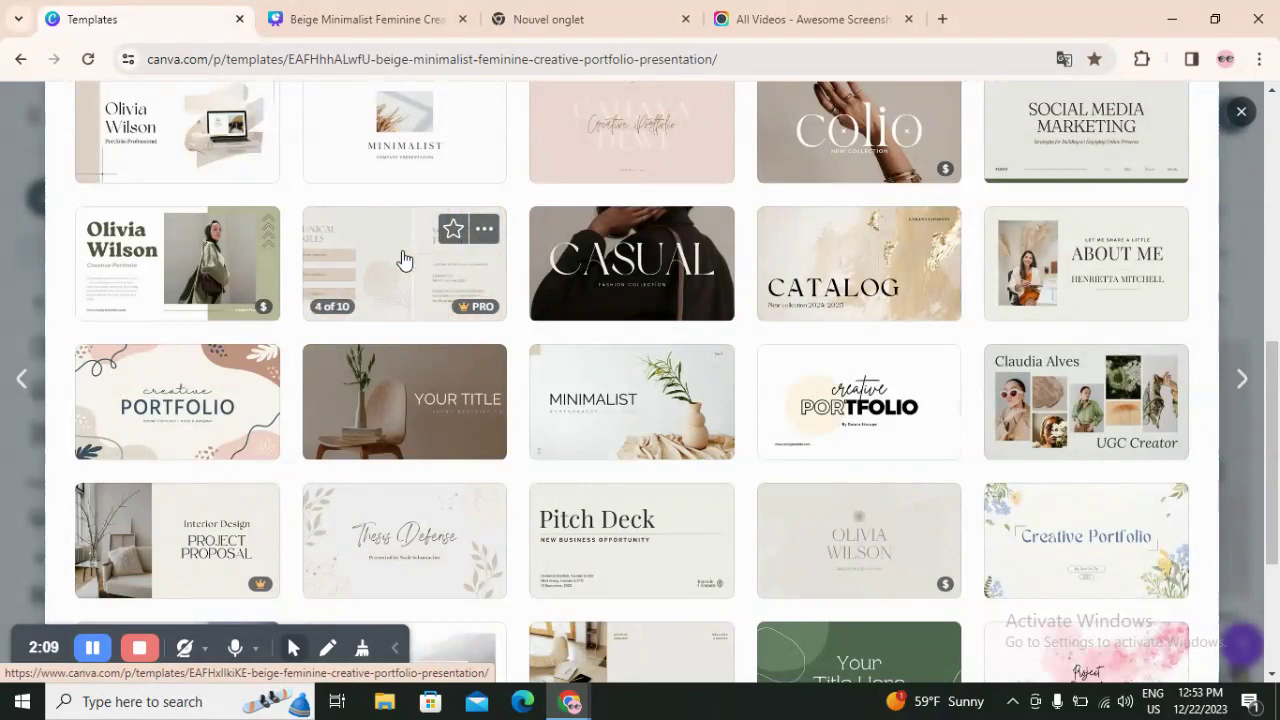
{"action": "scroll", "coordinate": [1108, 345], "scroll_direction": "down", "scroll_amount": 1}
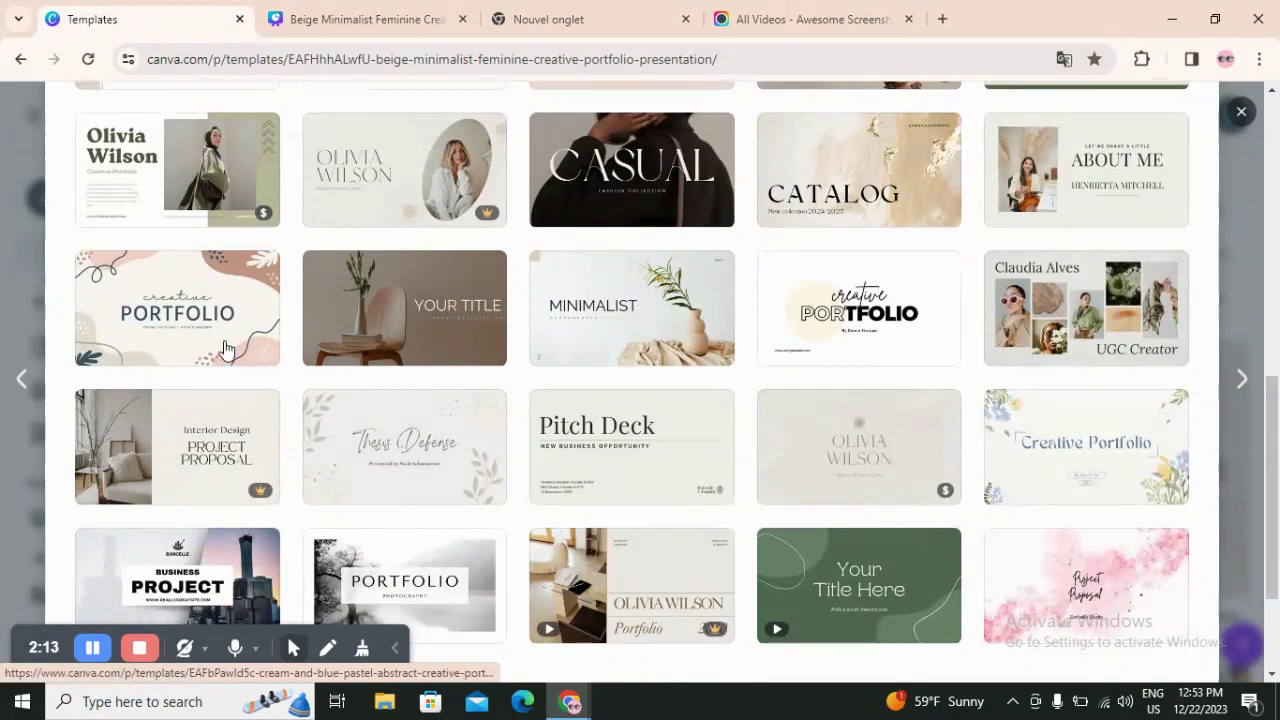
{"action": "scroll", "coordinate": [386, 408], "scroll_direction": "down", "scroll_amount": 2}
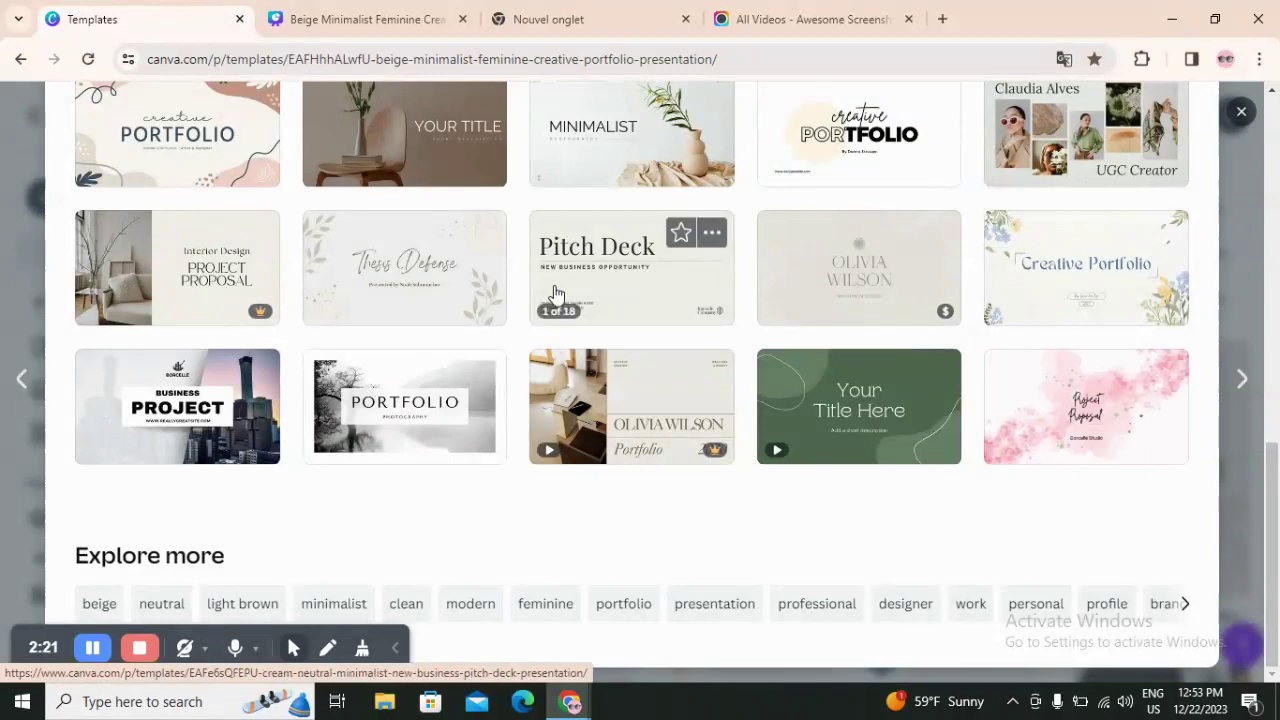
{"action": "scroll", "coordinate": [622, 318], "scroll_direction": "up", "scroll_amount": 1}
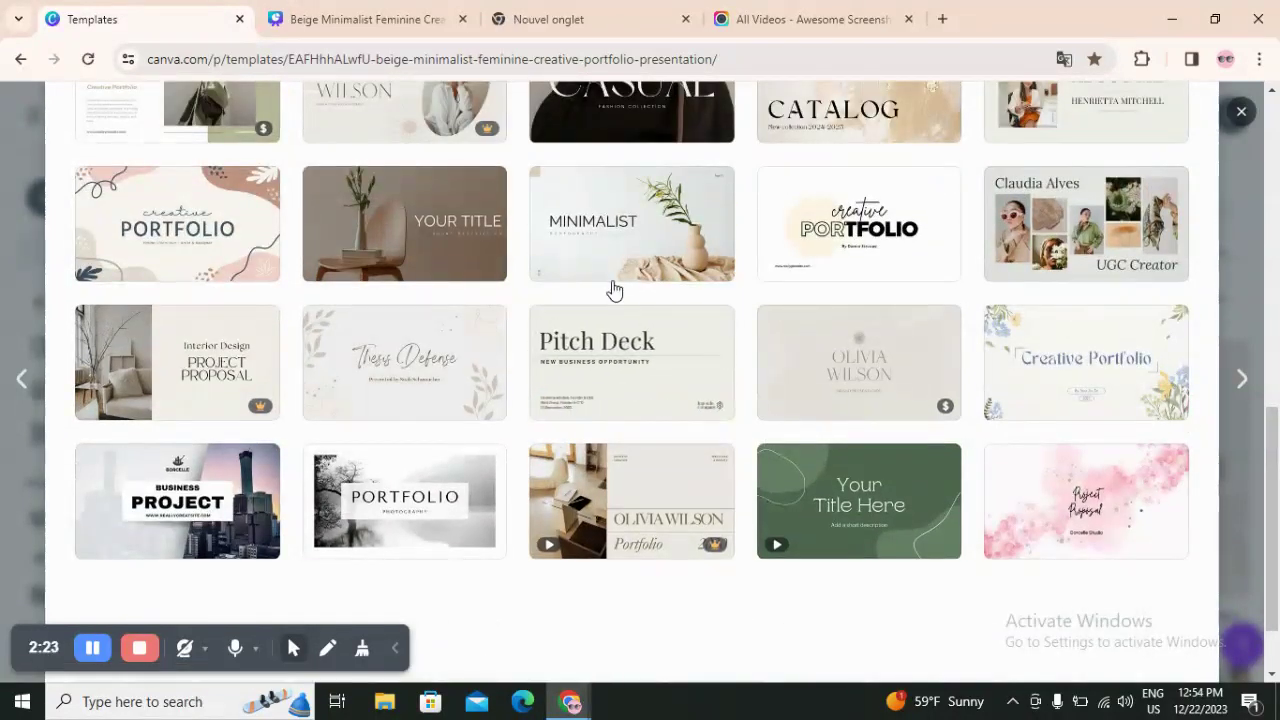
{"action": "scroll", "coordinate": [614, 290], "scroll_direction": "up", "scroll_amount": 2}
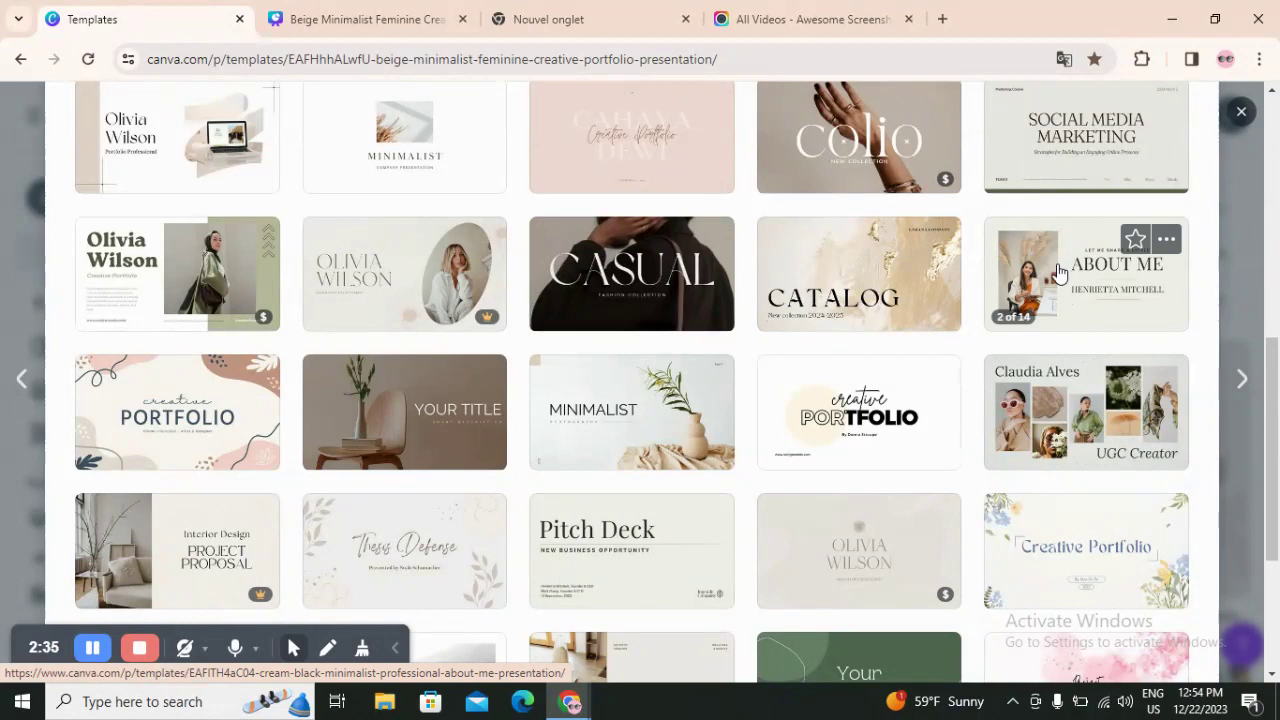
{"action": "scroll", "coordinate": [1060, 272], "scroll_direction": "up", "scroll_amount": 1}
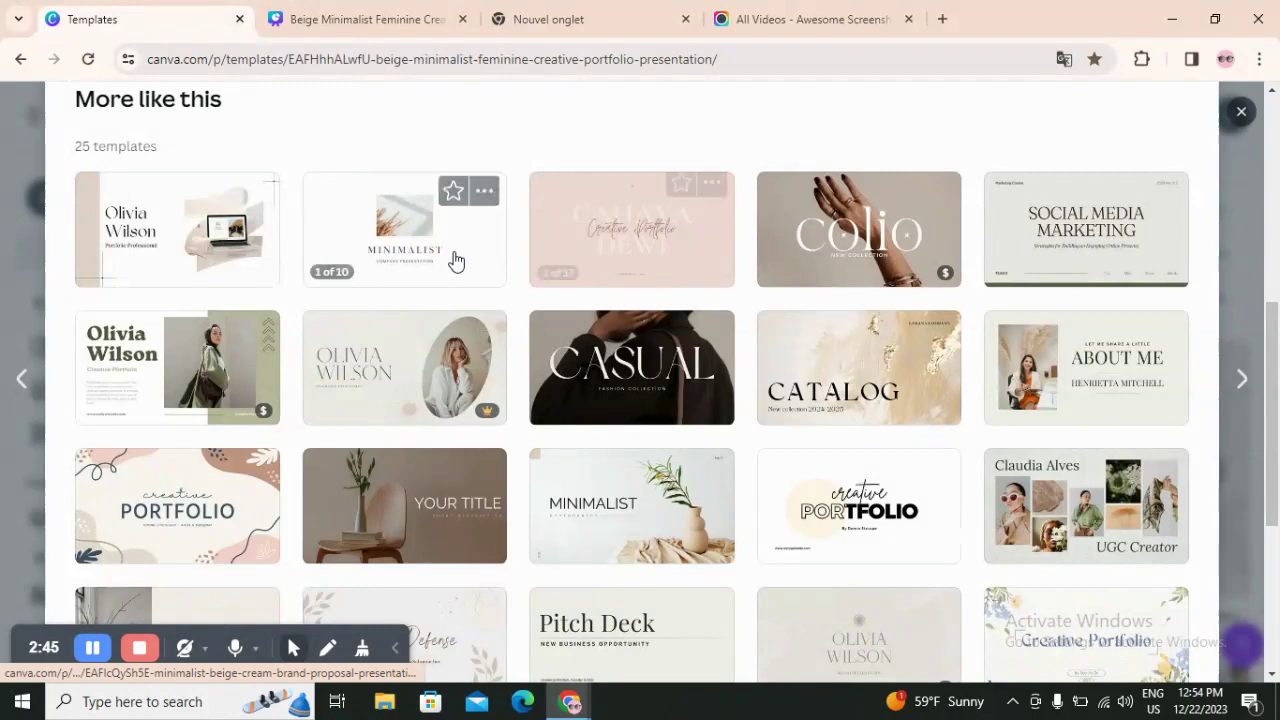
{"action": "mouse_move", "coordinate": [91, 643]}
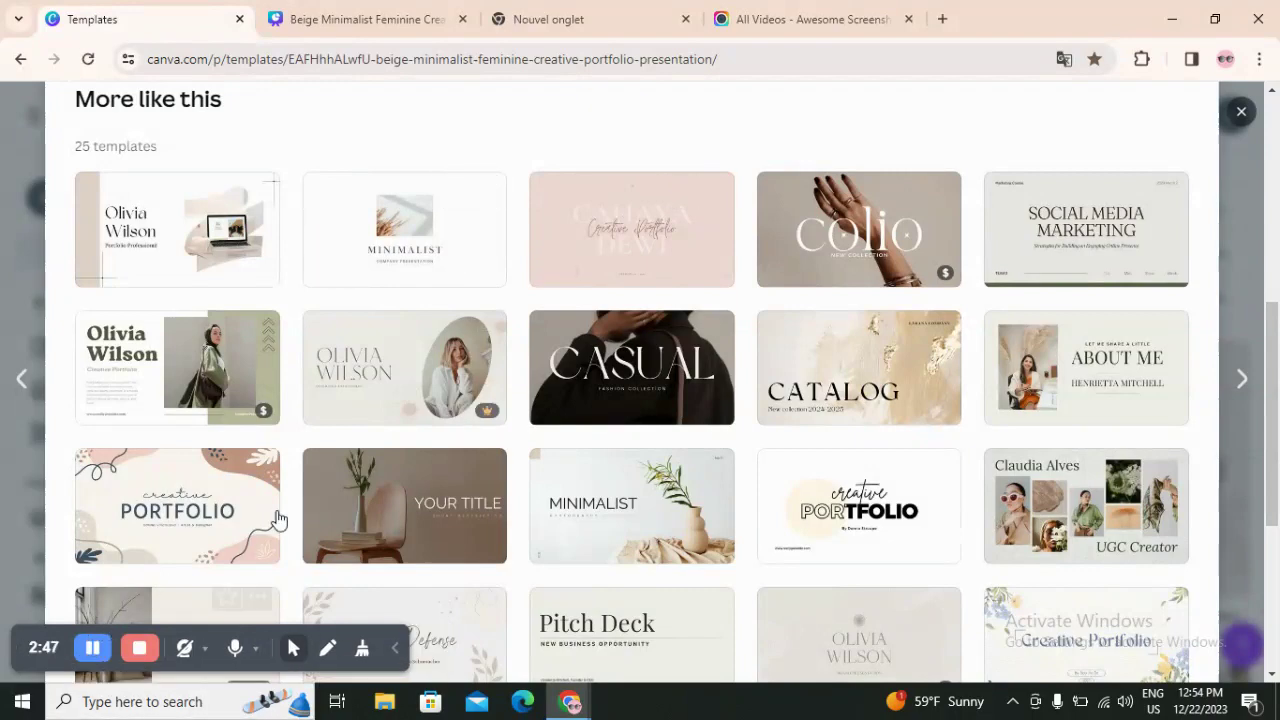
Step: Open the Green Stone UGC Creator Portfolio Presentation template and start customizing it as a new design
{"action": "scroll", "coordinate": [437, 389], "scroll_direction": "down", "scroll_amount": 2}
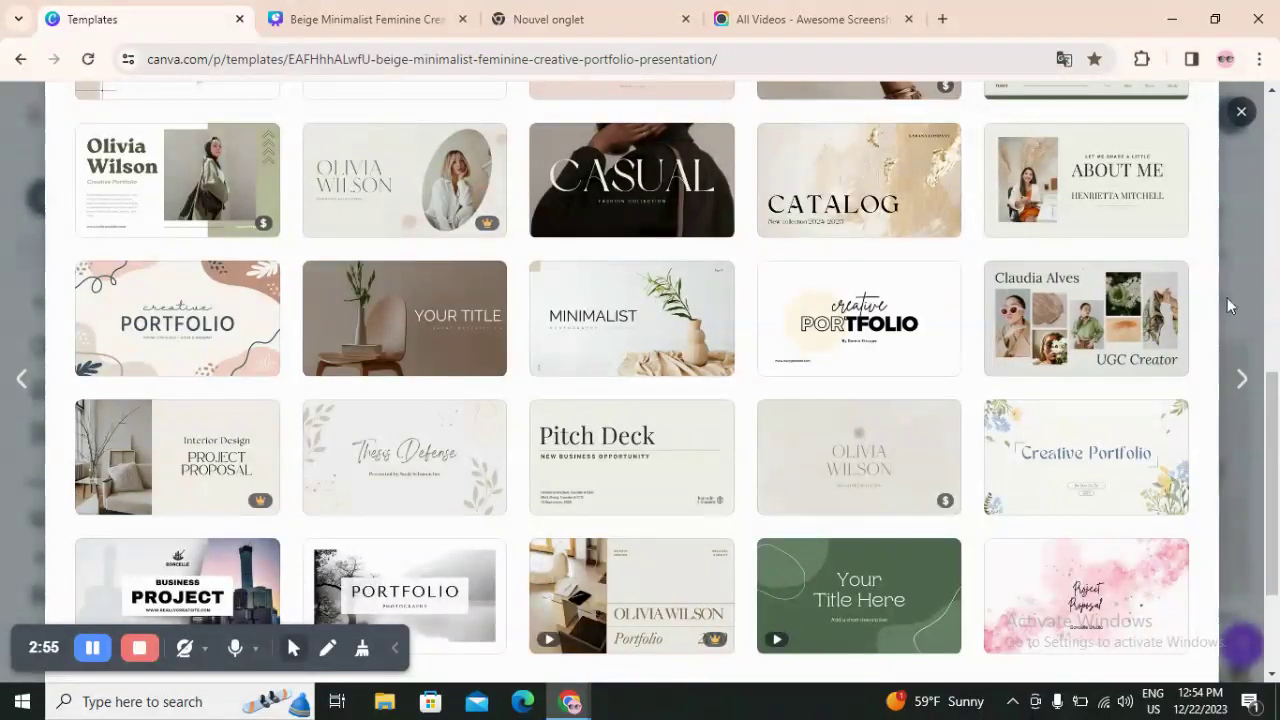
{"action": "left_click", "coordinate": [1059, 322]}
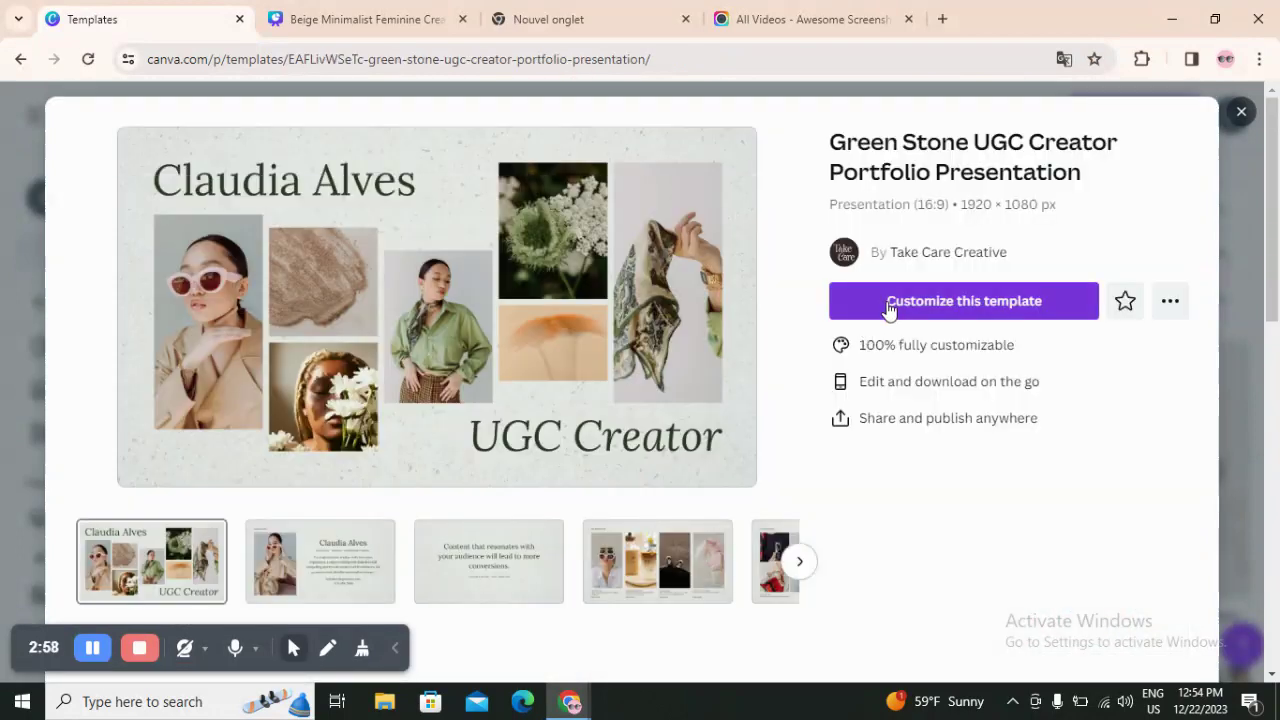
{"action": "left_click", "coordinate": [891, 308]}
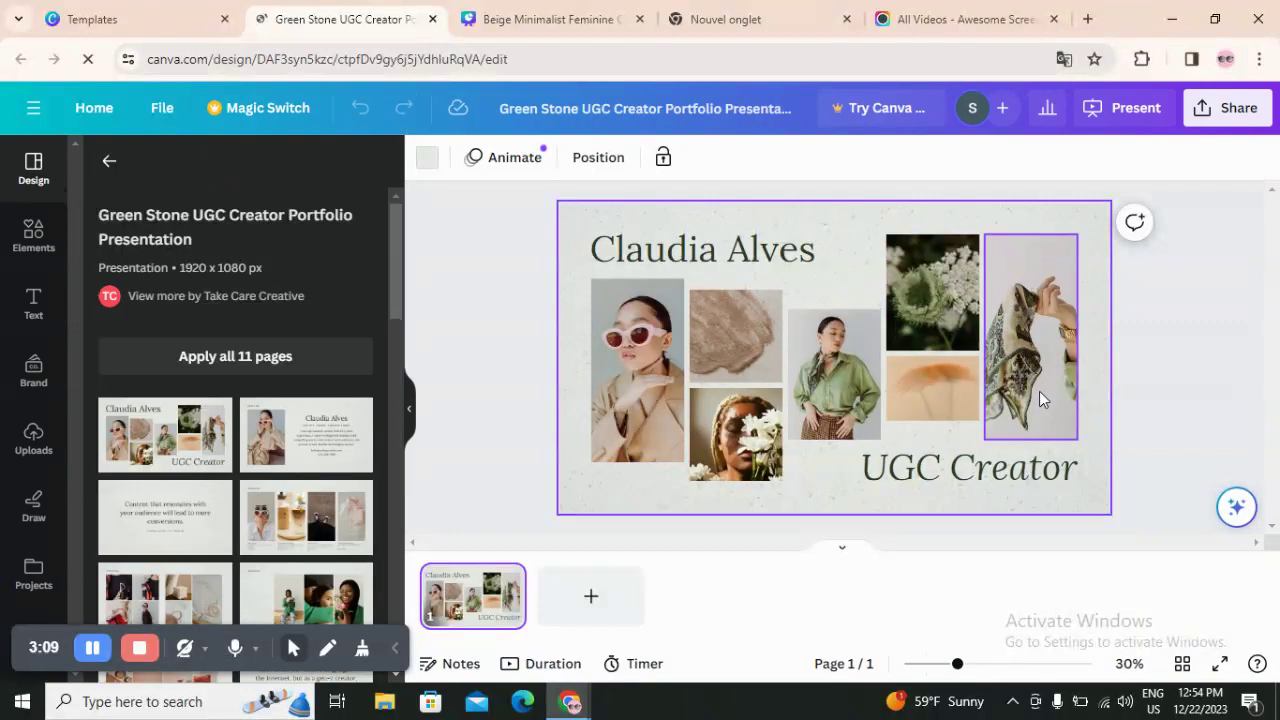
Step: Add page 2 with the About Me layout, page 3 with the "Content that resonates" quote layout, and a blank page 4
{"action": "left_click", "coordinate": [590, 605]}
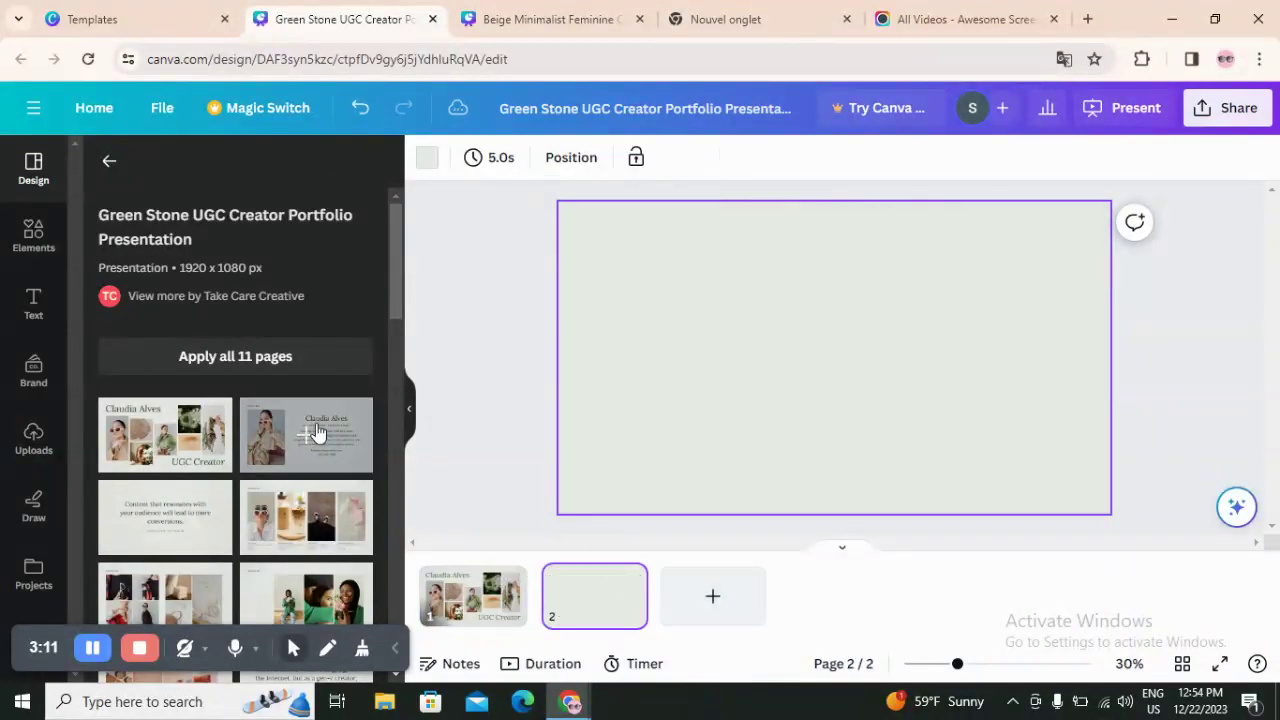
{"action": "left_click", "coordinate": [309, 434]}
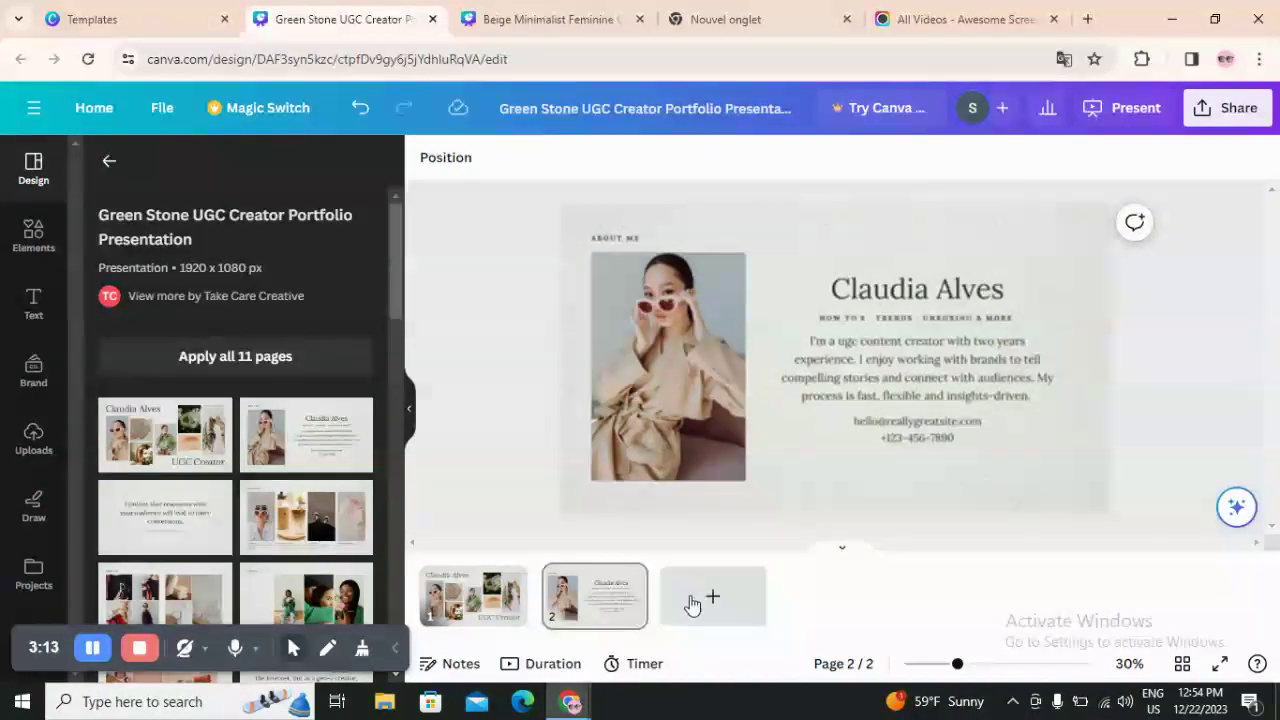
{"action": "left_click", "coordinate": [694, 605]}
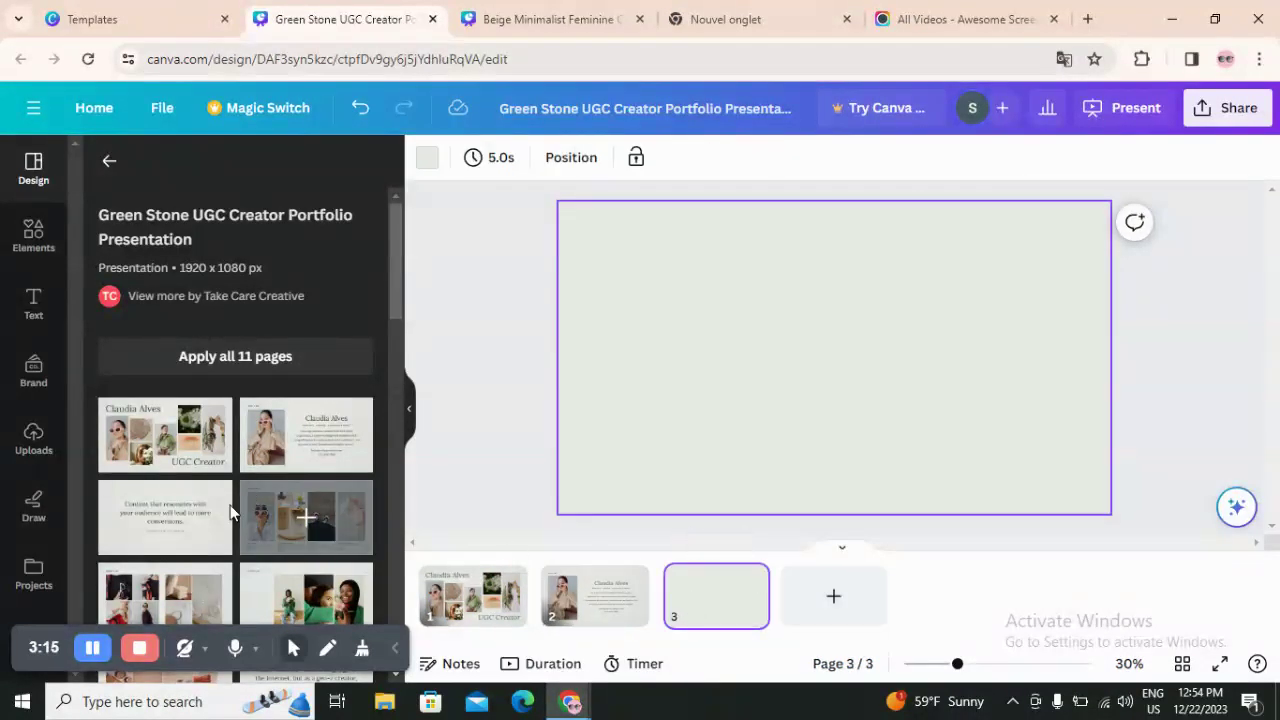
{"action": "left_click", "coordinate": [163, 517]}
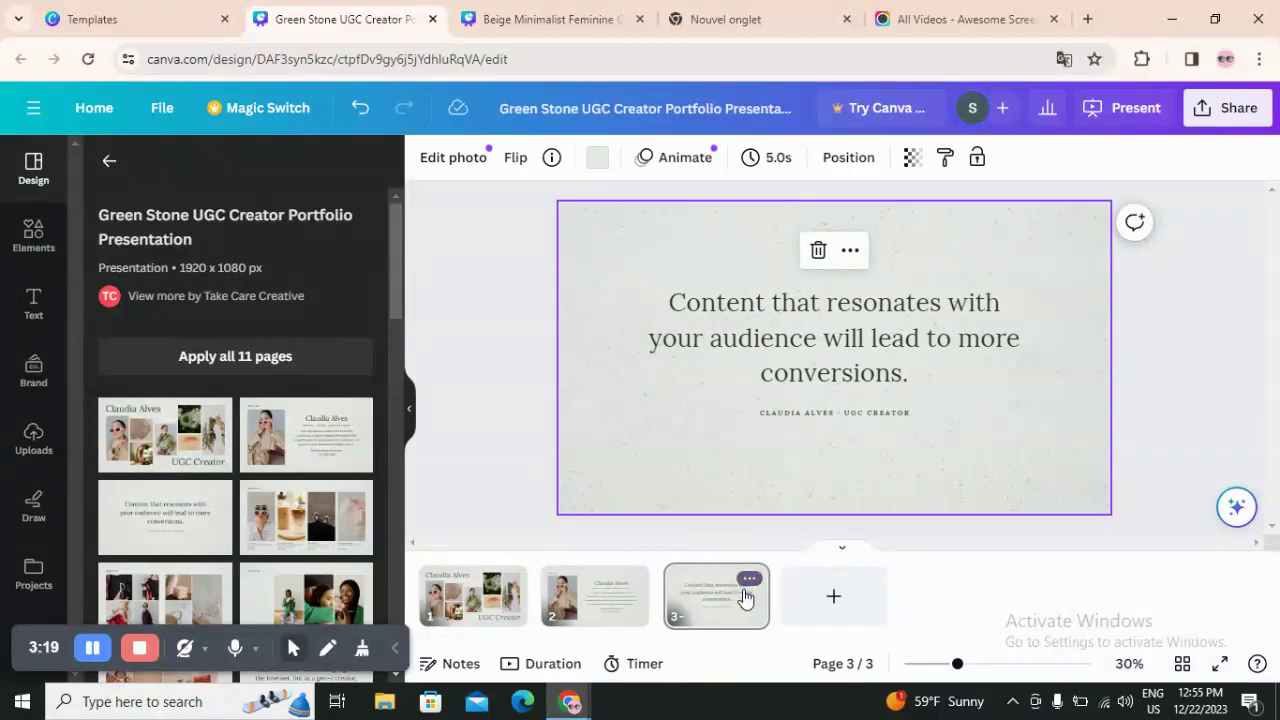
{"action": "left_click", "coordinate": [810, 597]}
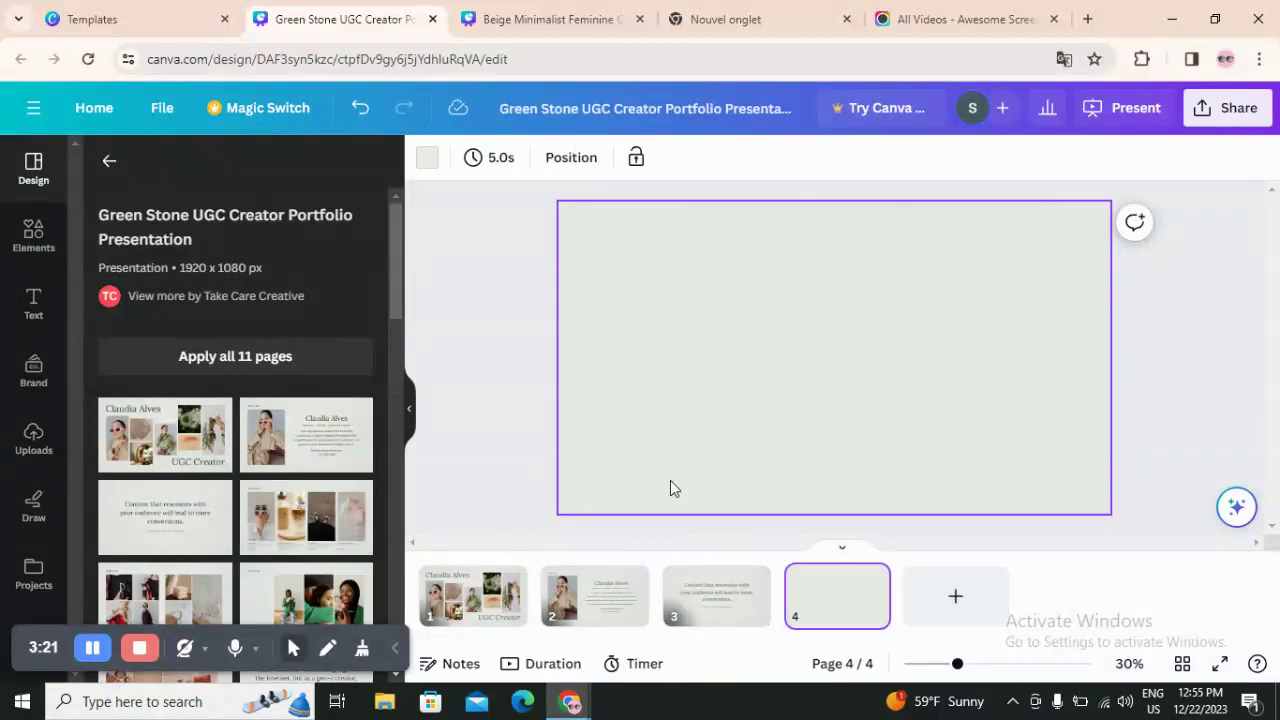
Step: Examine the template's remaining page layouts for one that suits the blank page 4
{"action": "scroll", "coordinate": [349, 529], "scroll_direction": "down", "scroll_amount": 6}
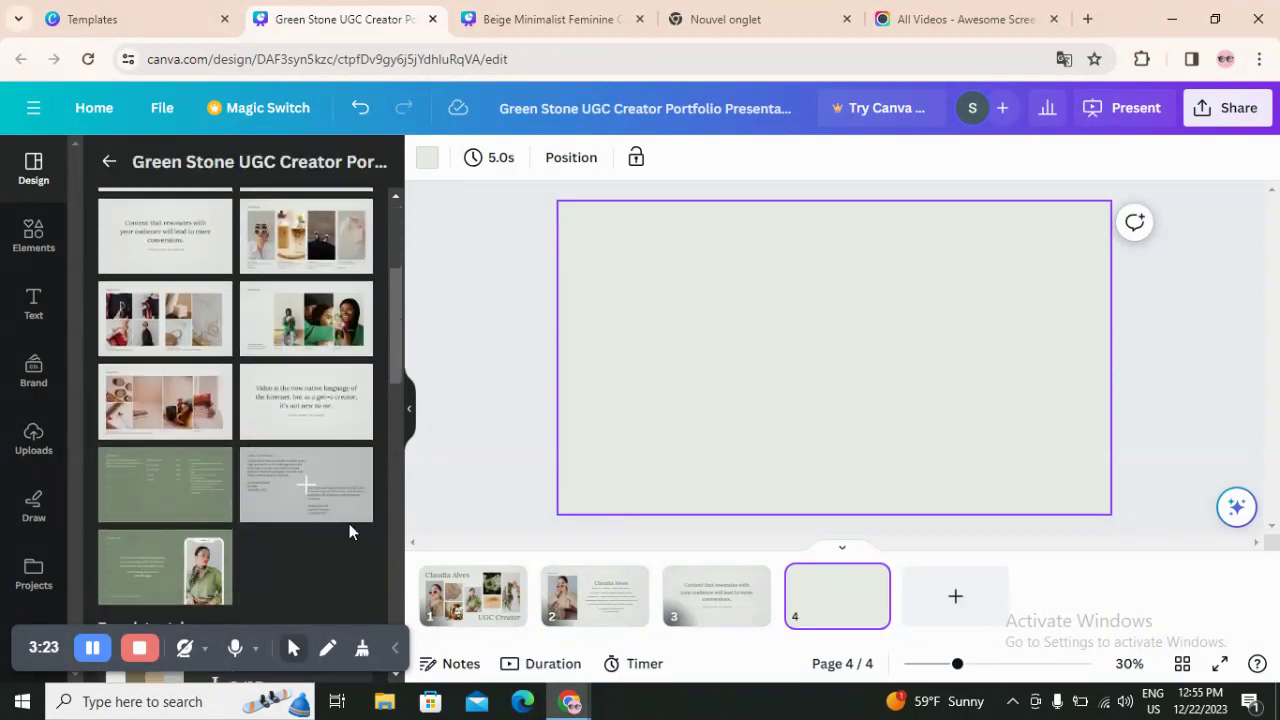
{"action": "scroll", "coordinate": [350, 530], "scroll_direction": "up", "scroll_amount": 5}
{"action": "scroll", "coordinate": [349, 529], "scroll_direction": "down", "scroll_amount": 4}
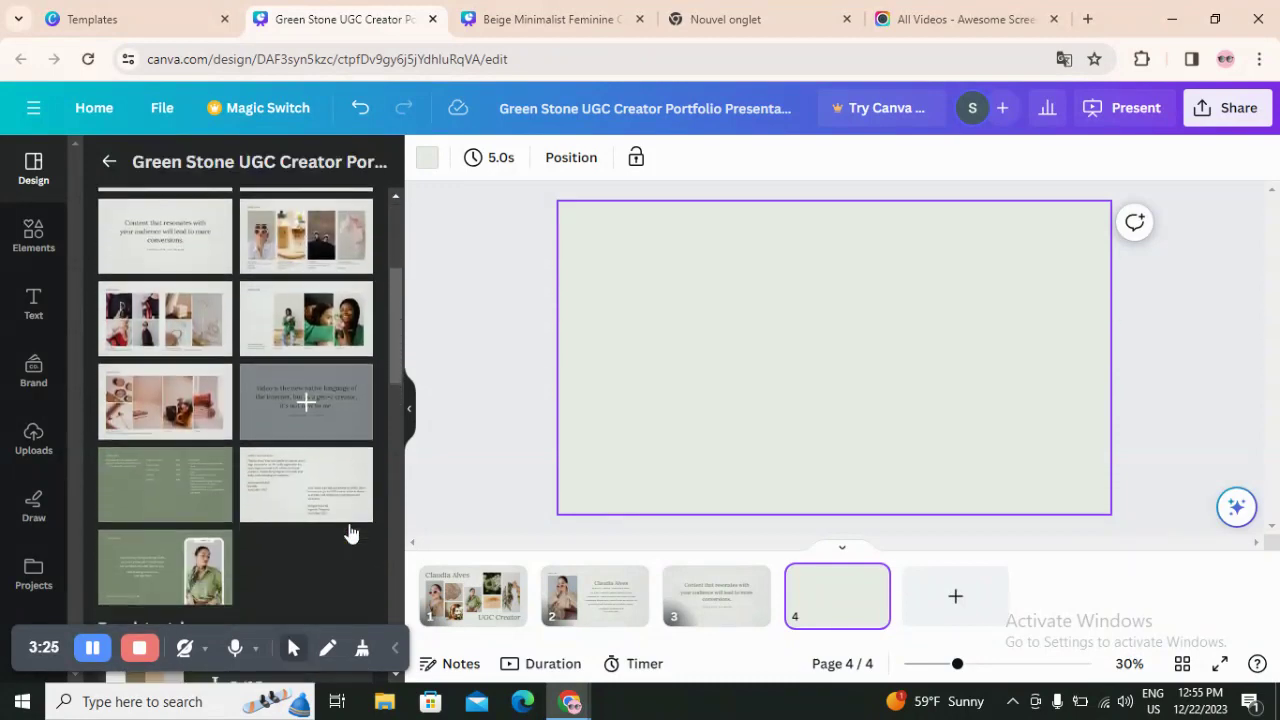
{"action": "scroll", "coordinate": [350, 531], "scroll_direction": "up", "scroll_amount": 4}
{"action": "scroll", "coordinate": [349, 523], "scroll_direction": "down", "scroll_amount": 2}
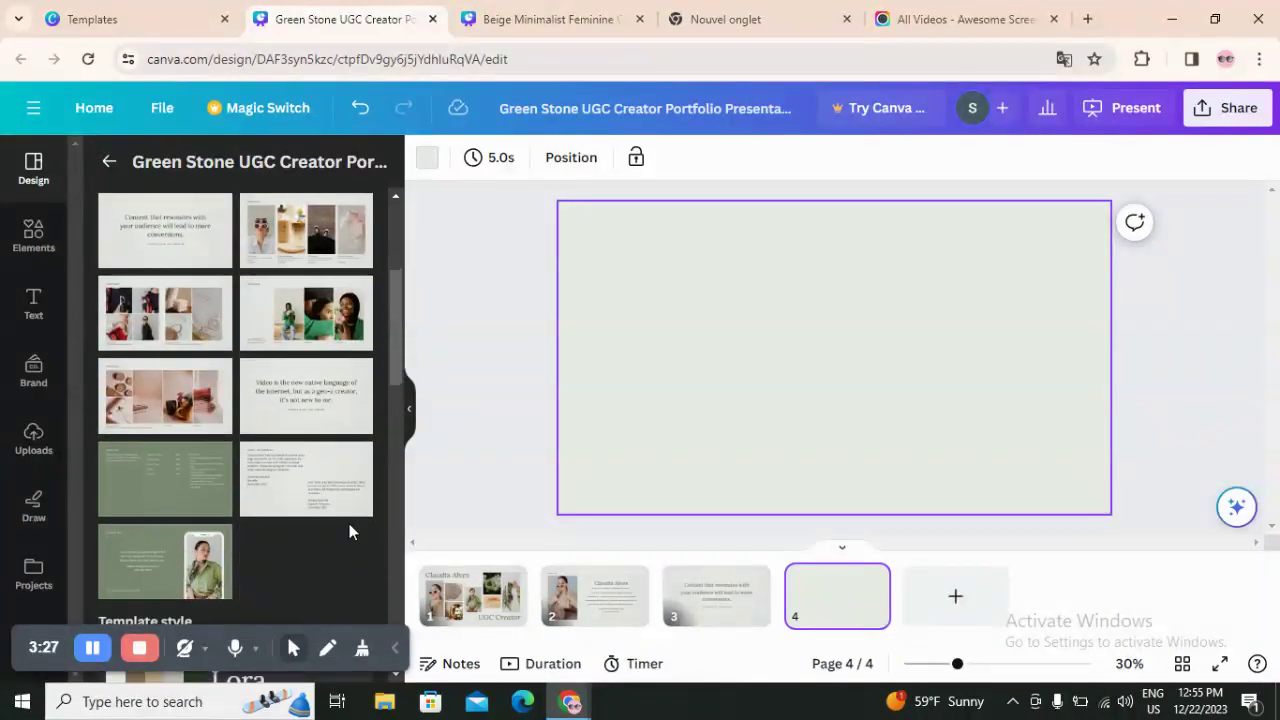
{"action": "scroll", "coordinate": [295, 495], "scroll_direction": "down", "scroll_amount": 1}
{"action": "scroll", "coordinate": [302, 480], "scroll_direction": "up", "scroll_amount": 5}
{"action": "scroll", "coordinate": [303, 486], "scroll_direction": "down", "scroll_amount": 4}
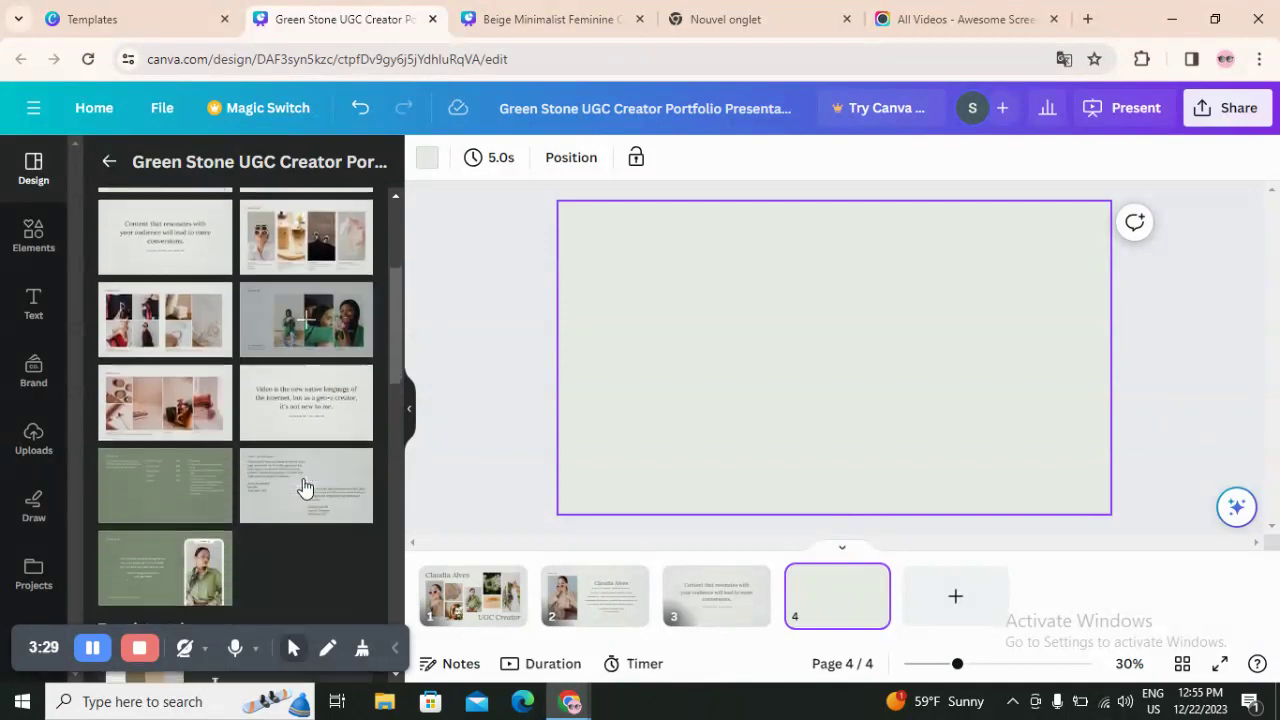
{"action": "scroll", "coordinate": [640, 486], "scroll_direction": "up", "scroll_amount": 2}
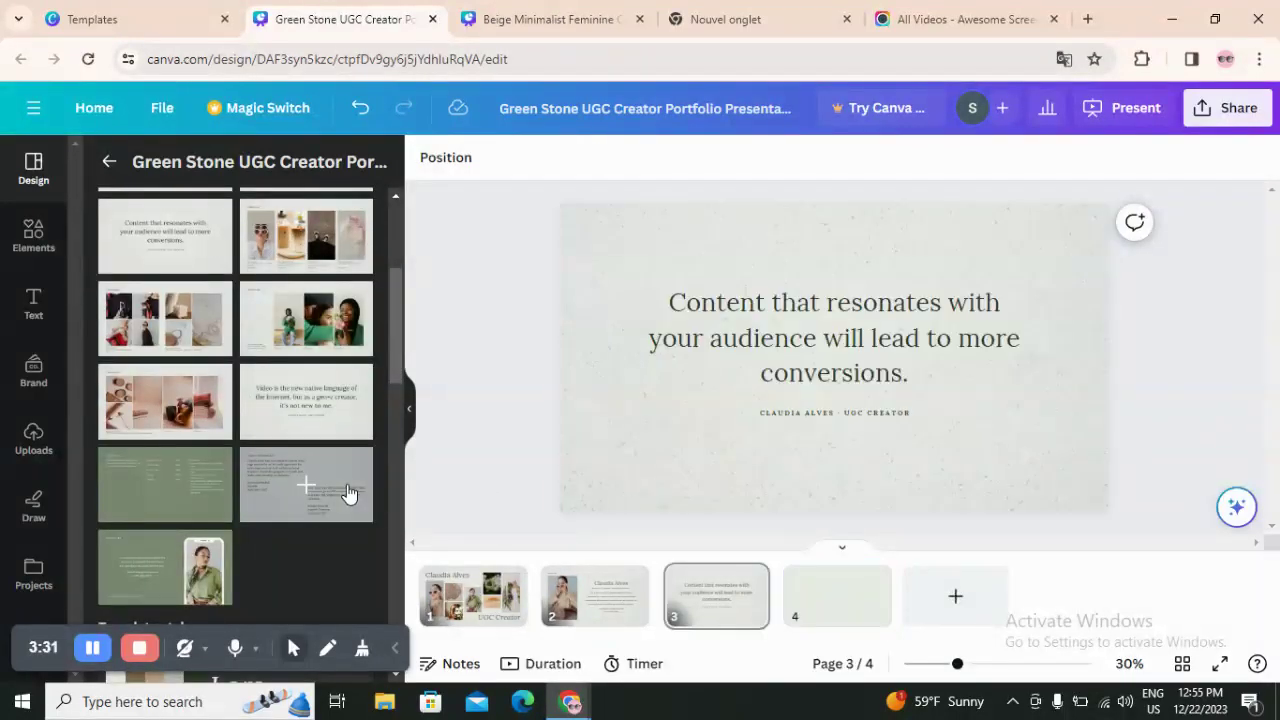
{"action": "scroll", "coordinate": [349, 494], "scroll_direction": "up", "scroll_amount": 5}
{"action": "scroll", "coordinate": [340, 484], "scroll_direction": "down", "scroll_amount": 2}
{"action": "left_click", "coordinate": [797, 603]}
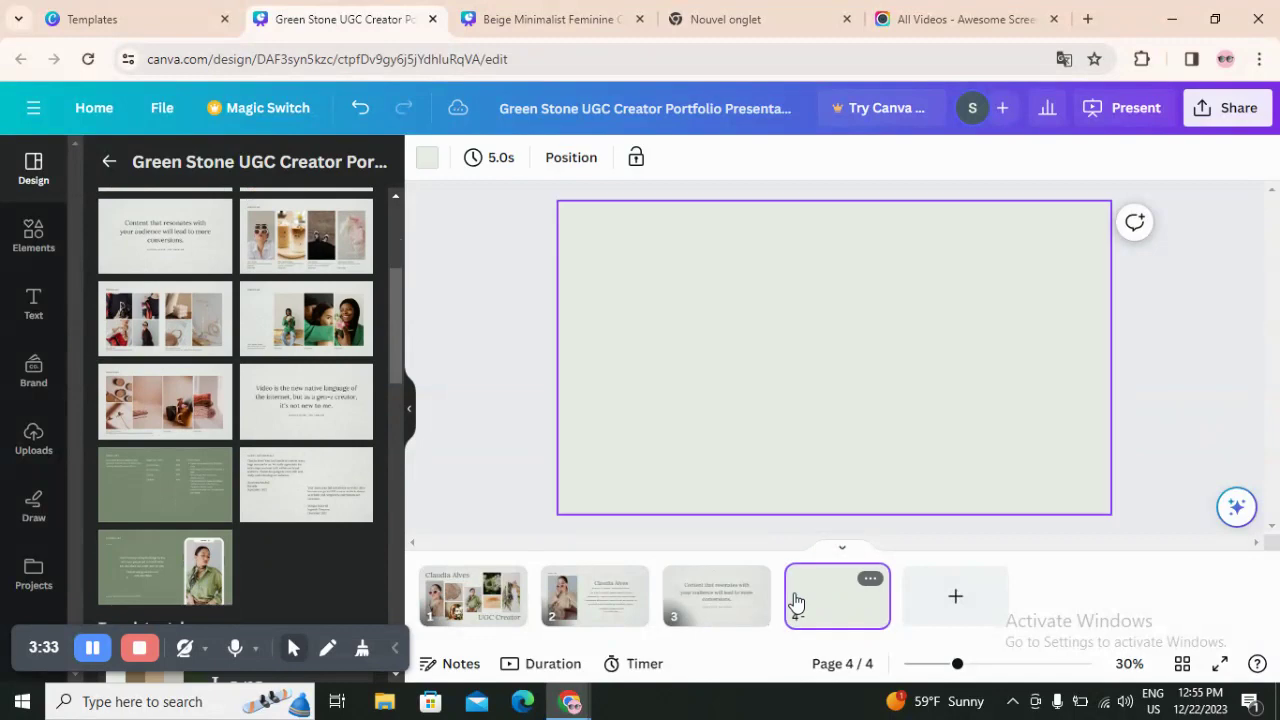
{"action": "scroll", "coordinate": [290, 370], "scroll_direction": "down", "scroll_amount": 1}
{"action": "scroll", "coordinate": [282, 340], "scroll_direction": "up", "scroll_amount": 2}
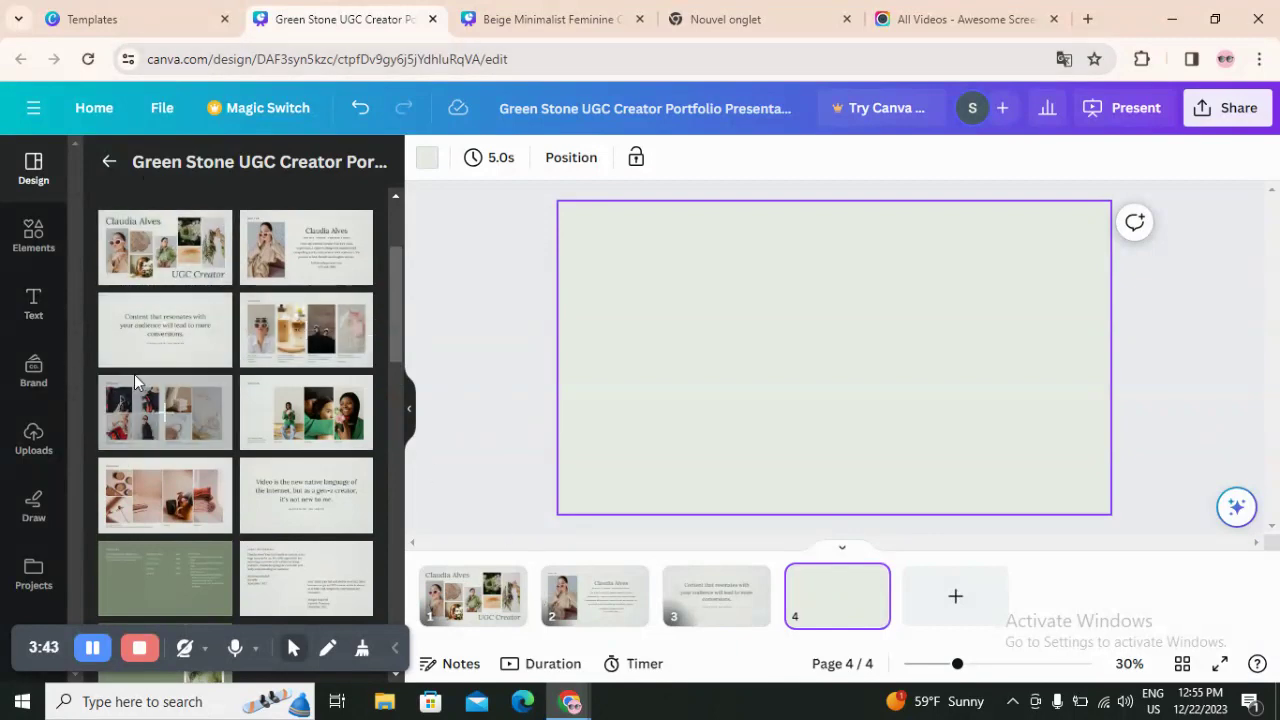
Step: Apply the warm-toned Portfolio layout with mugs and knitwear to page 4, and replace page 5 with the Price List layout
{"action": "left_click", "coordinate": [178, 420]}
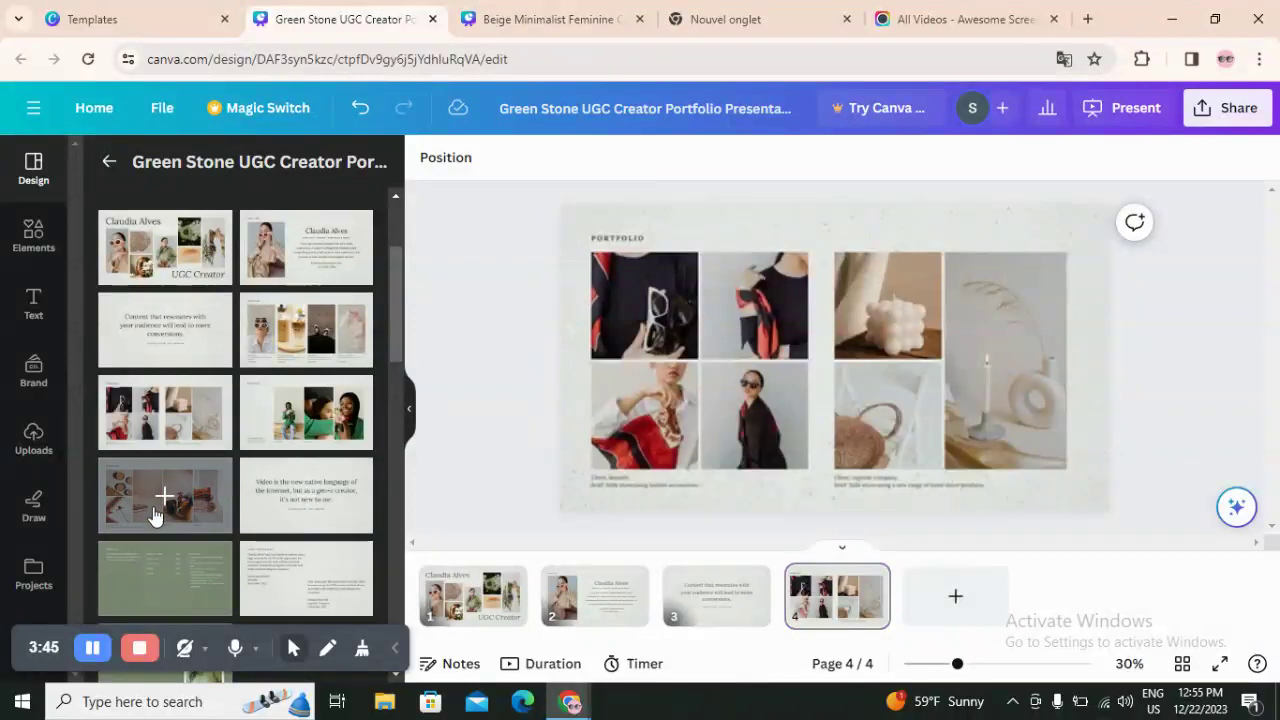
{"action": "left_click", "coordinate": [155, 512]}
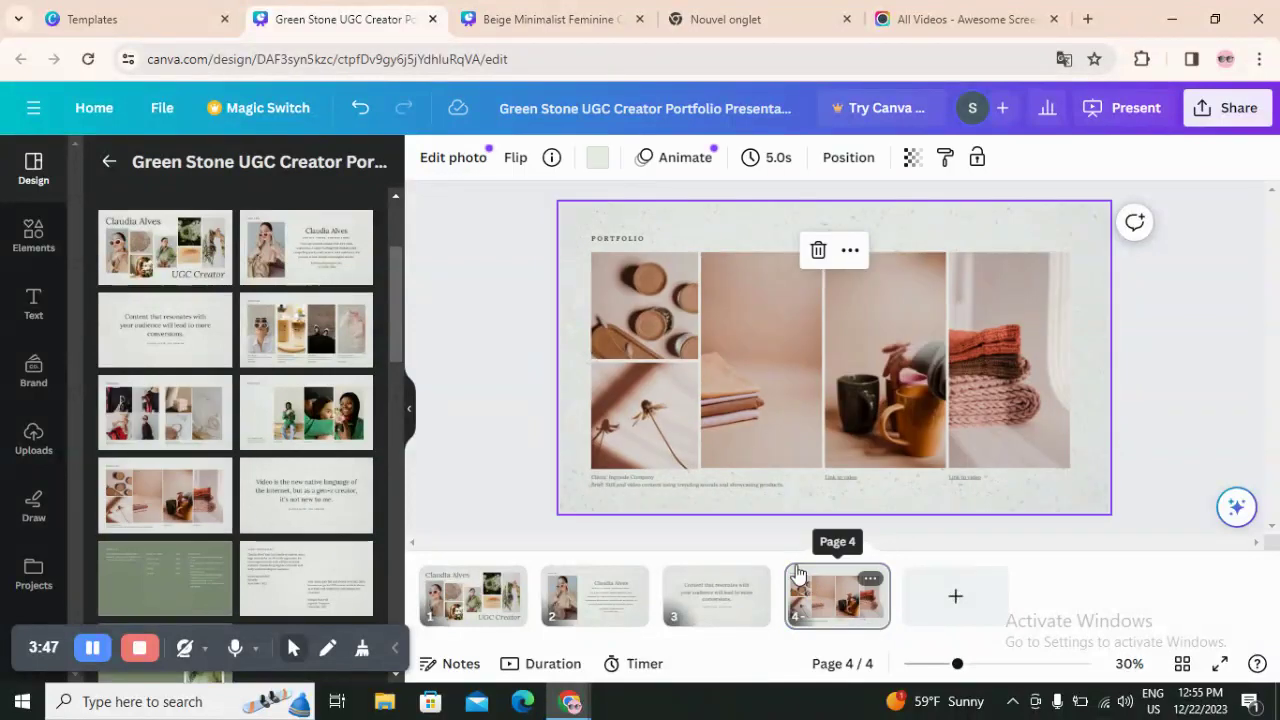
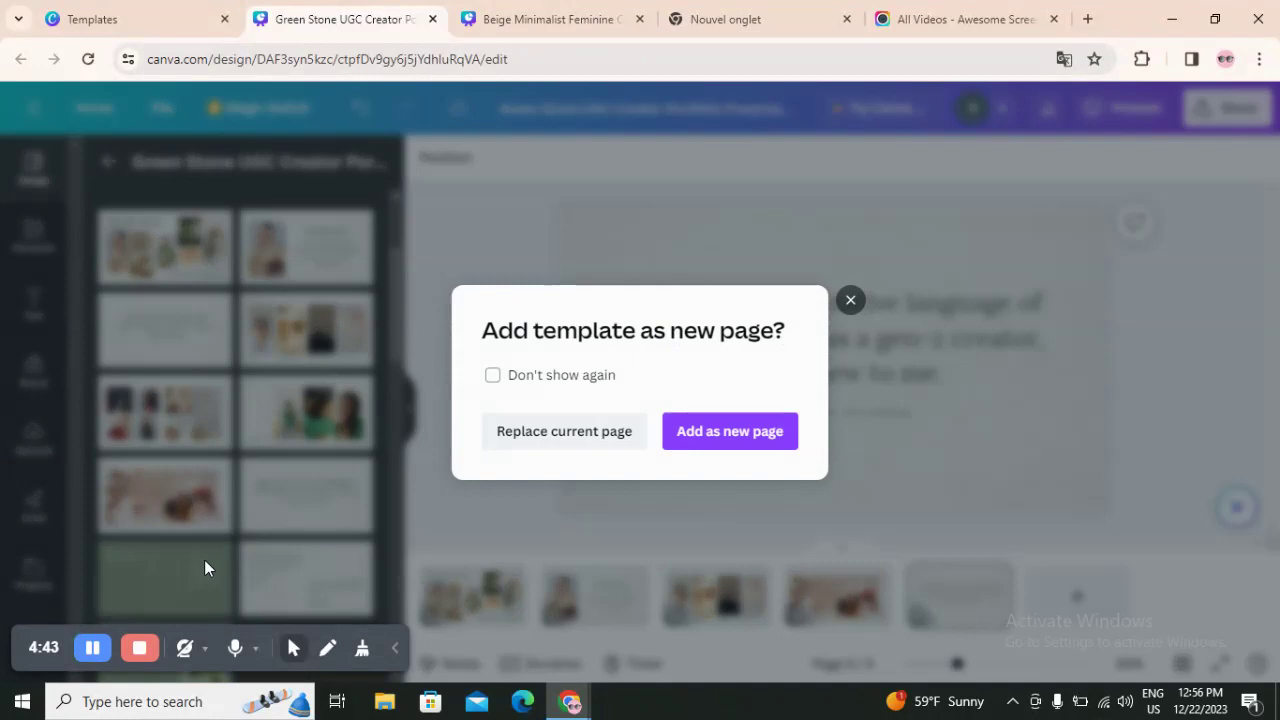
{"action": "left_click", "coordinate": [593, 440]}
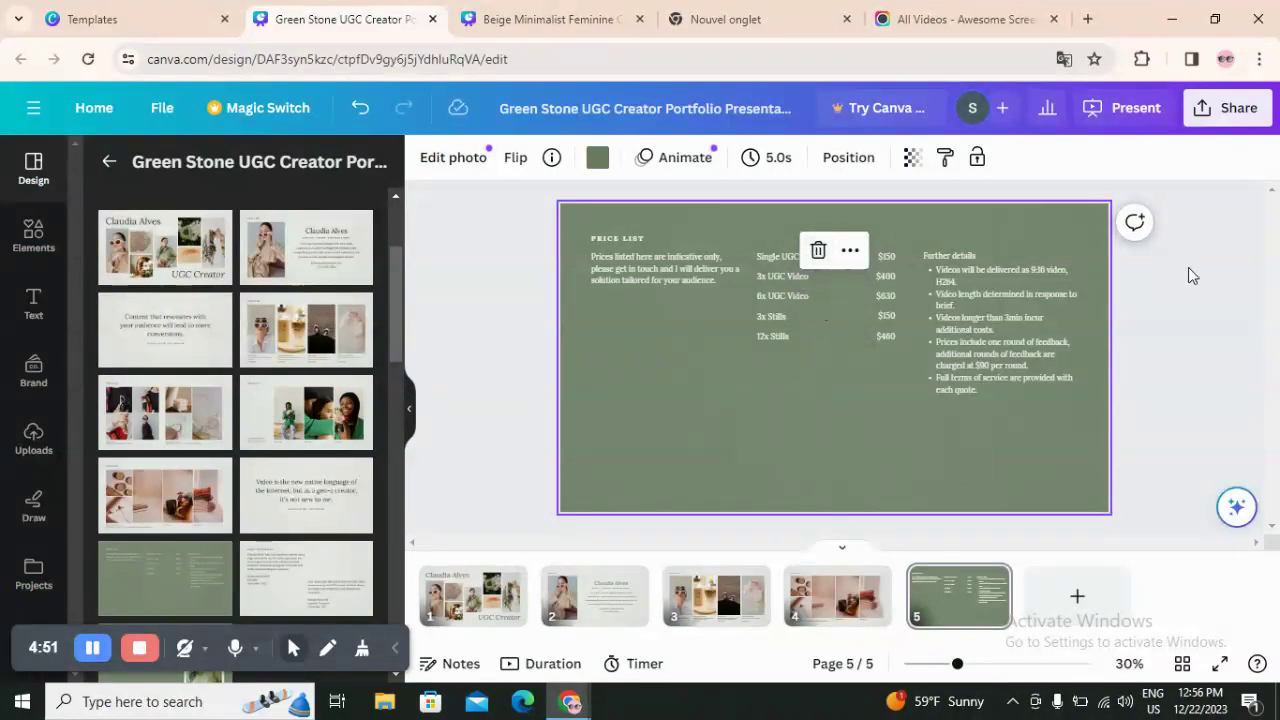
{"action": "left_click", "coordinate": [1187, 298]}
{"action": "mouse_move", "coordinate": [957, 668]}
{"action": "left_mouse_down"}
{"action": "mouse_move", "coordinate": [1006, 664]}
{"action": "mouse_move", "coordinate": [969, 664]}
{"action": "left_mouse_up"}
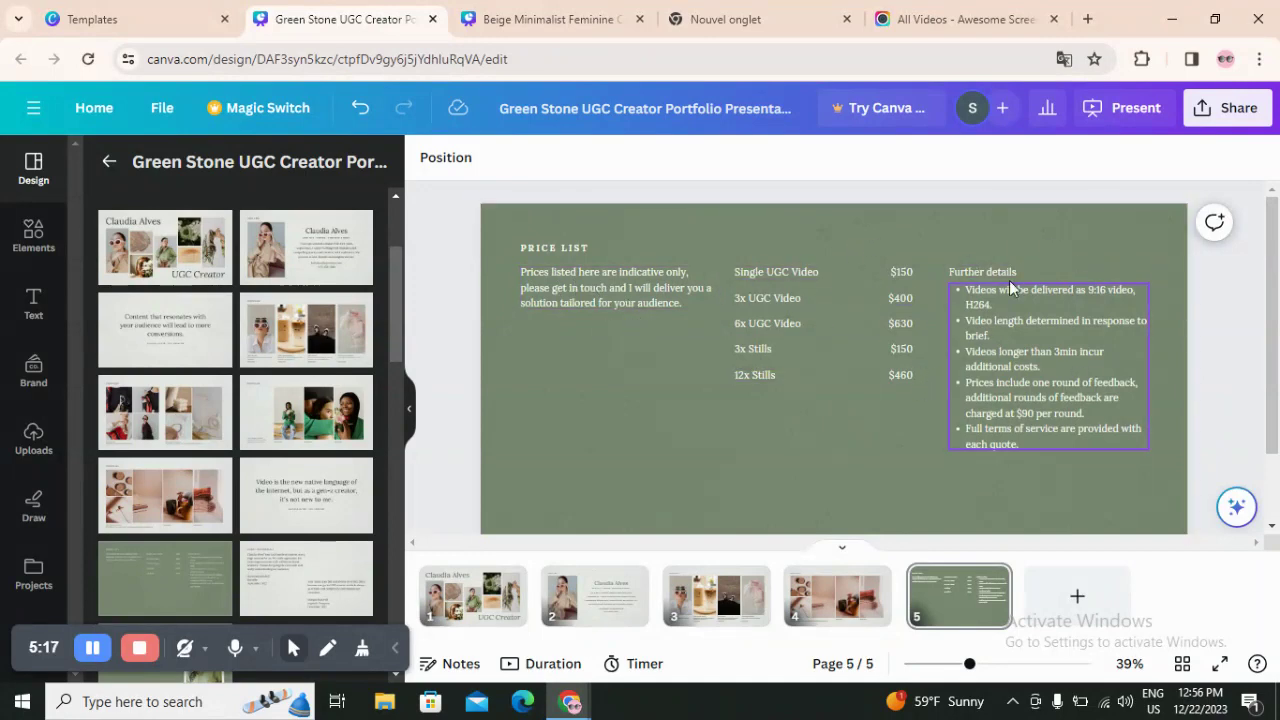
Step: Add page 6, try the Client Testimonials layout on it, and replace that with the green booking contact layout
{"action": "left_click", "coordinate": [1058, 594]}
{"action": "scroll", "coordinate": [320, 440], "scroll_direction": "down", "scroll_amount": 3}
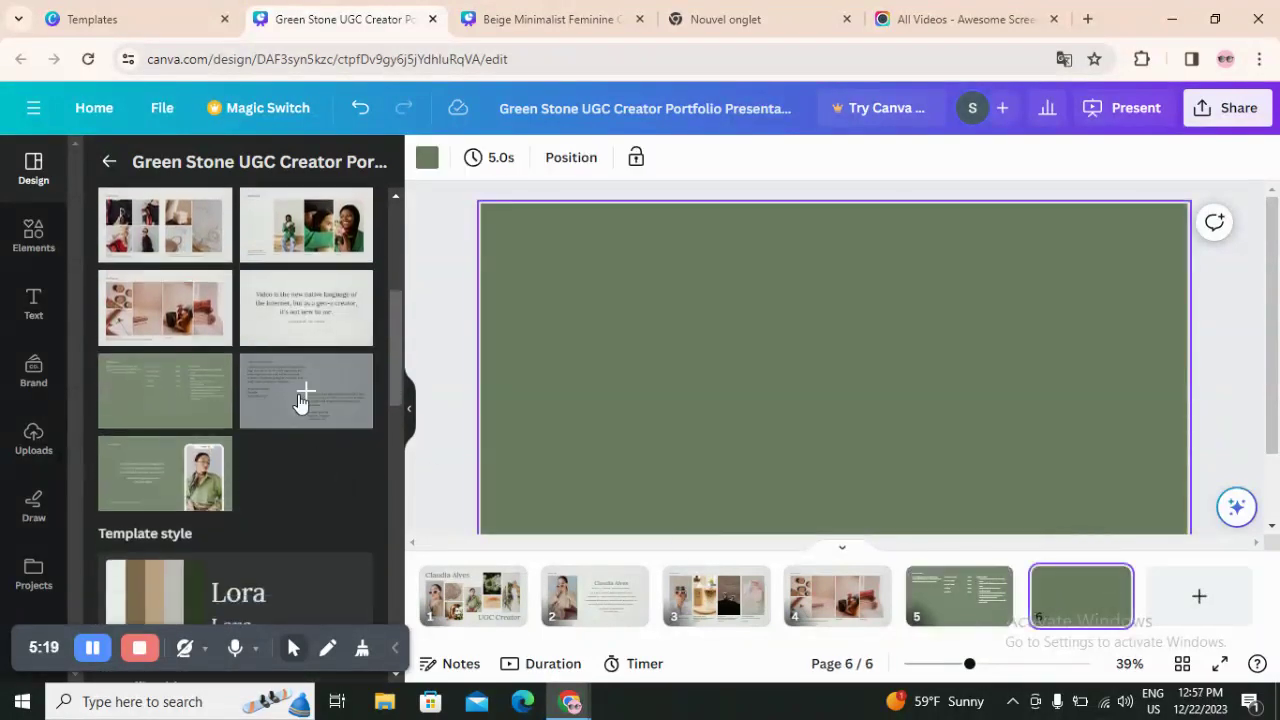
{"action": "left_click", "coordinate": [305, 390]}
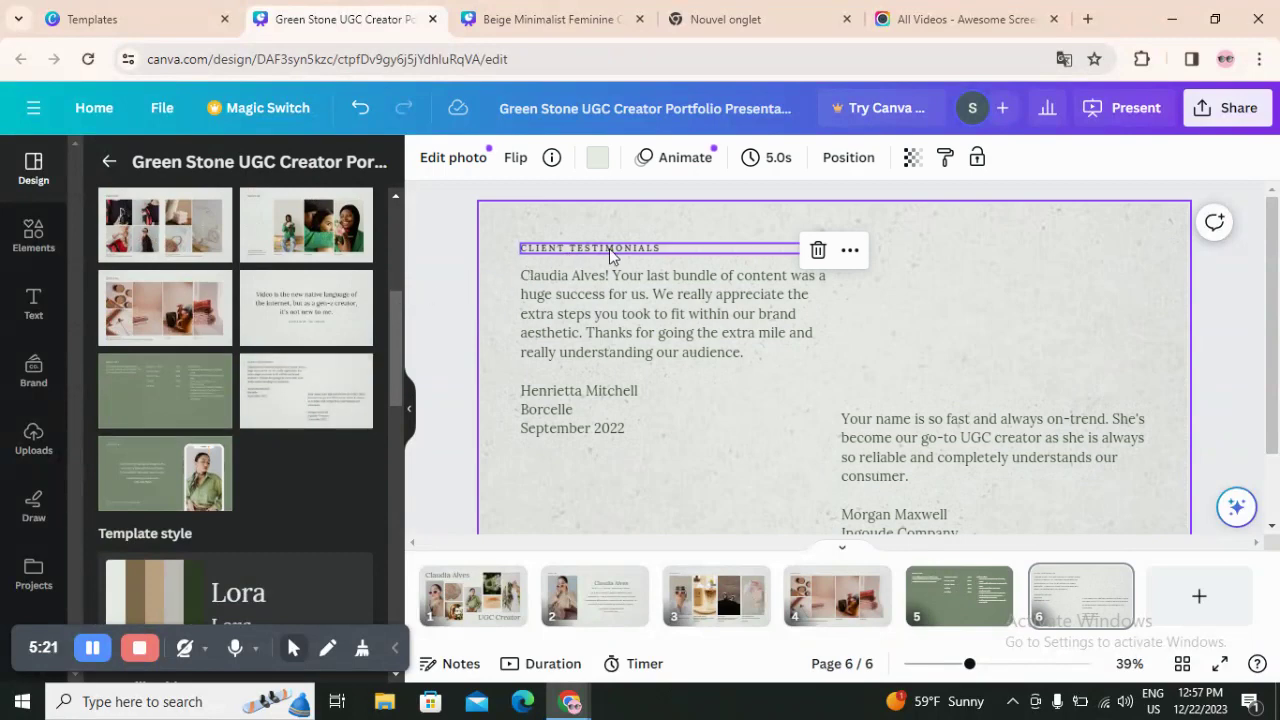
{"action": "scroll", "coordinate": [784, 419], "scroll_direction": "down", "scroll_amount": 1}
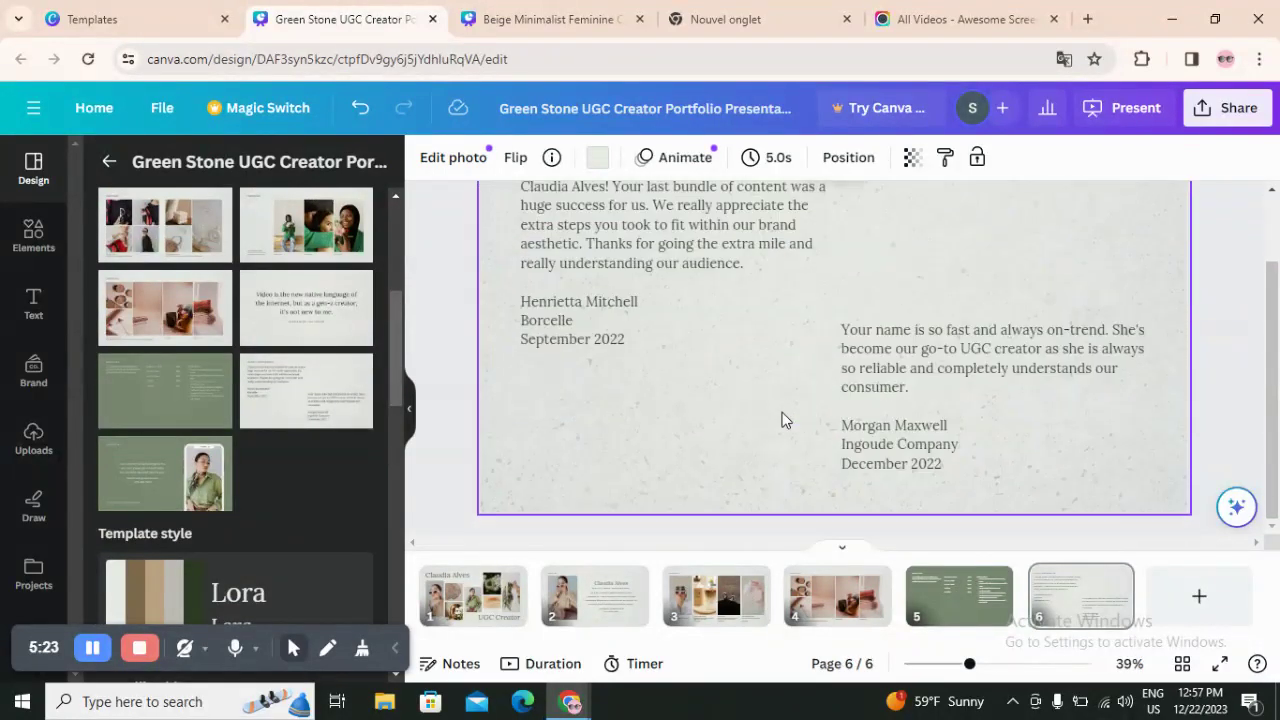
{"action": "scroll", "coordinate": [784, 419], "scroll_direction": "up", "scroll_amount": 1}
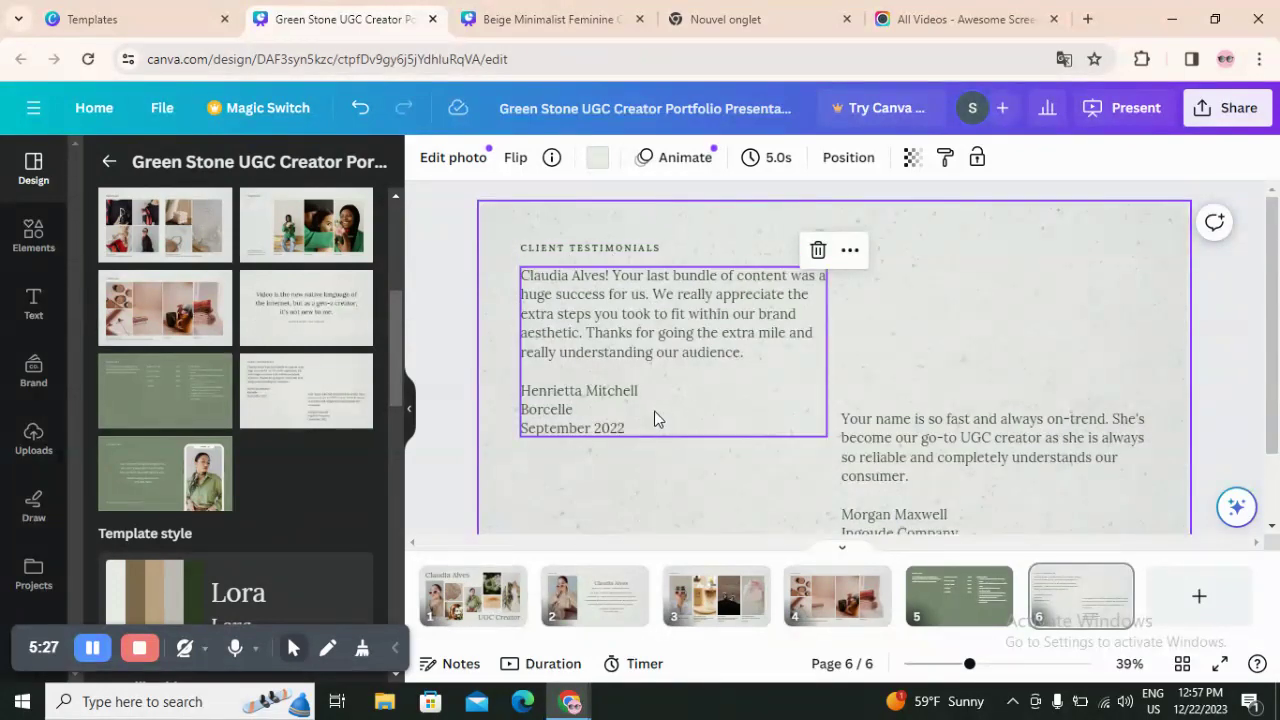
{"action": "scroll", "coordinate": [697, 381], "scroll_direction": "down", "scroll_amount": 1}
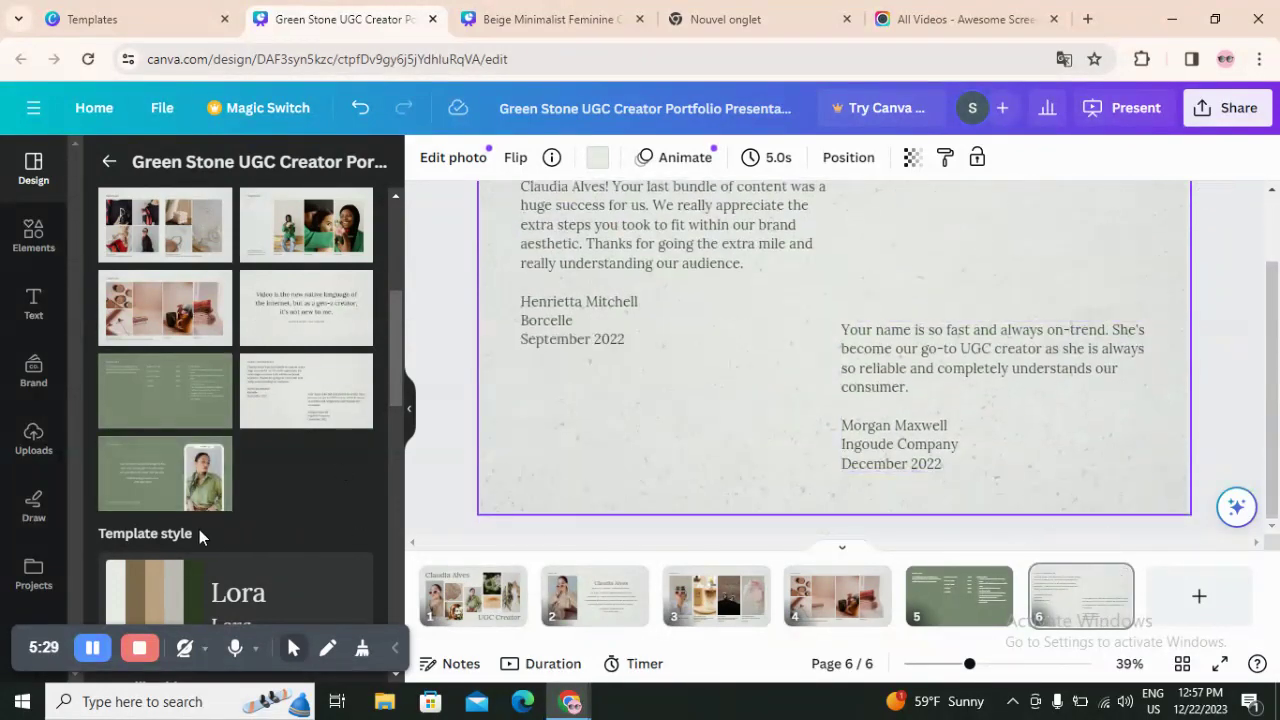
{"action": "left_click", "coordinate": [190, 485]}
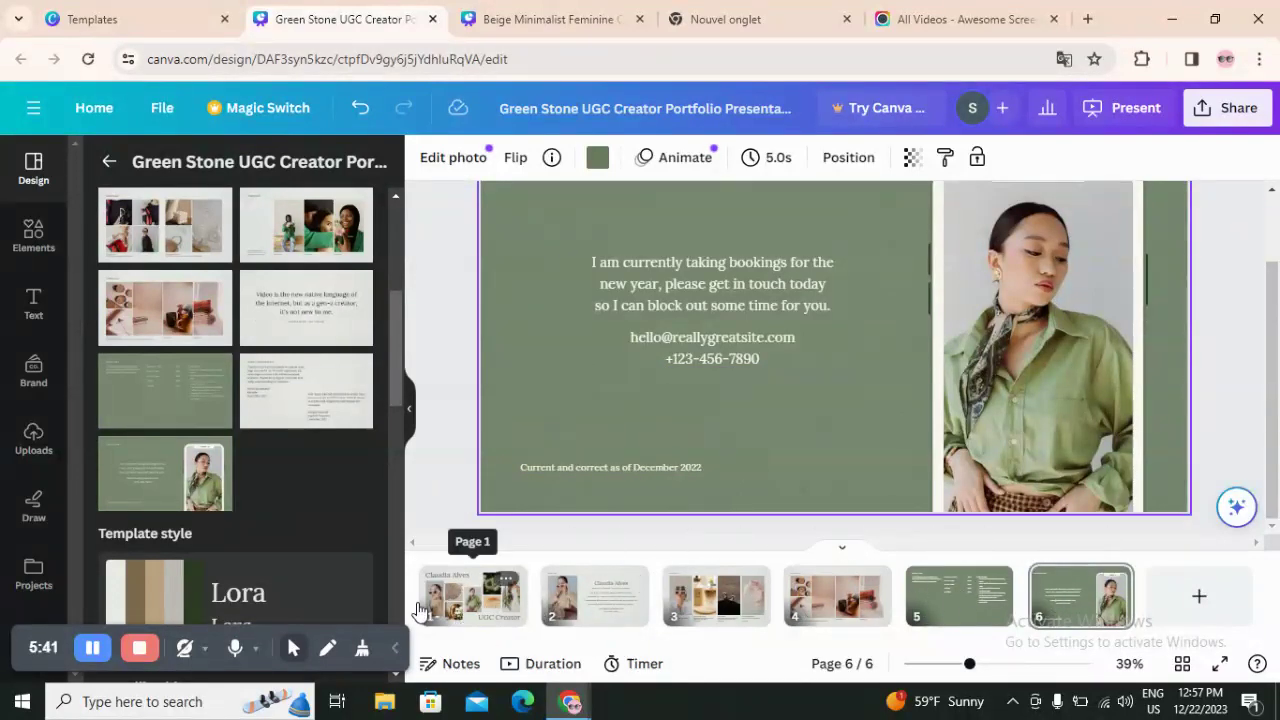
Step: Delete the sunglasses portrait and the beige smear image from their grids on cover page 1, keeping the grids
{"action": "left_click", "coordinate": [472, 596]}
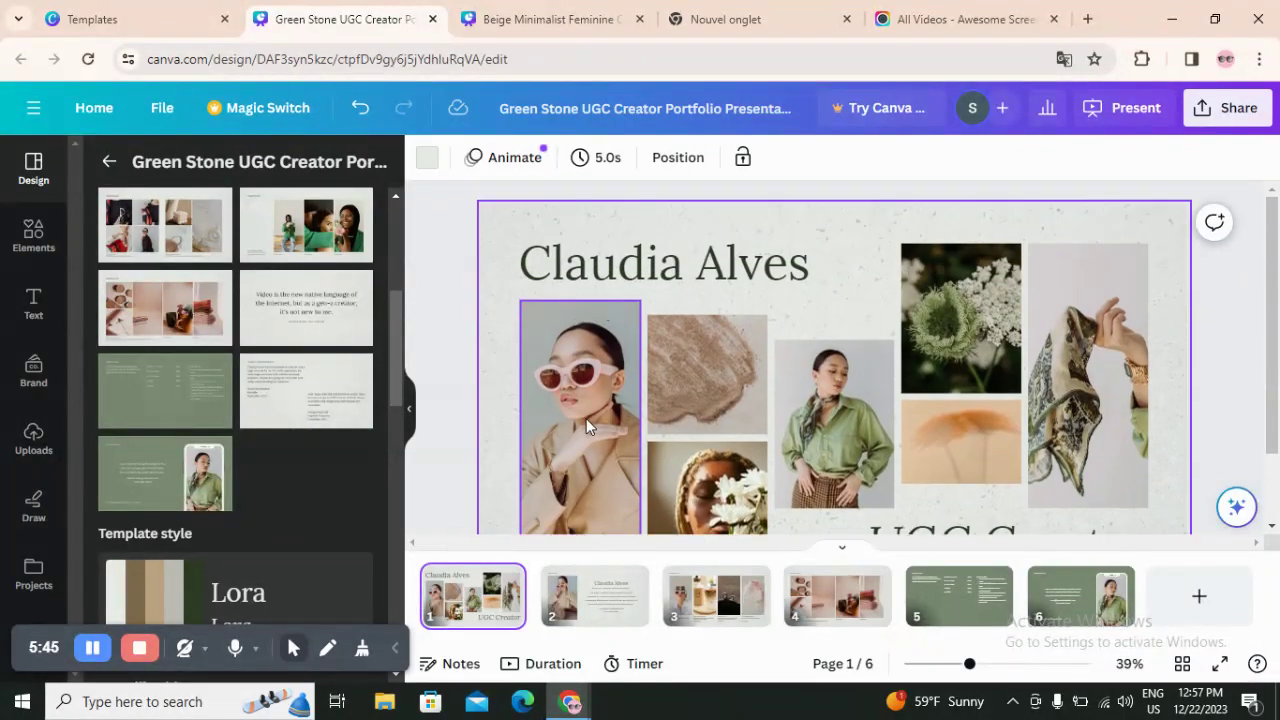
{"action": "left_click", "coordinate": [586, 418]}
{"action": "left_click", "coordinate": [580, 253]}
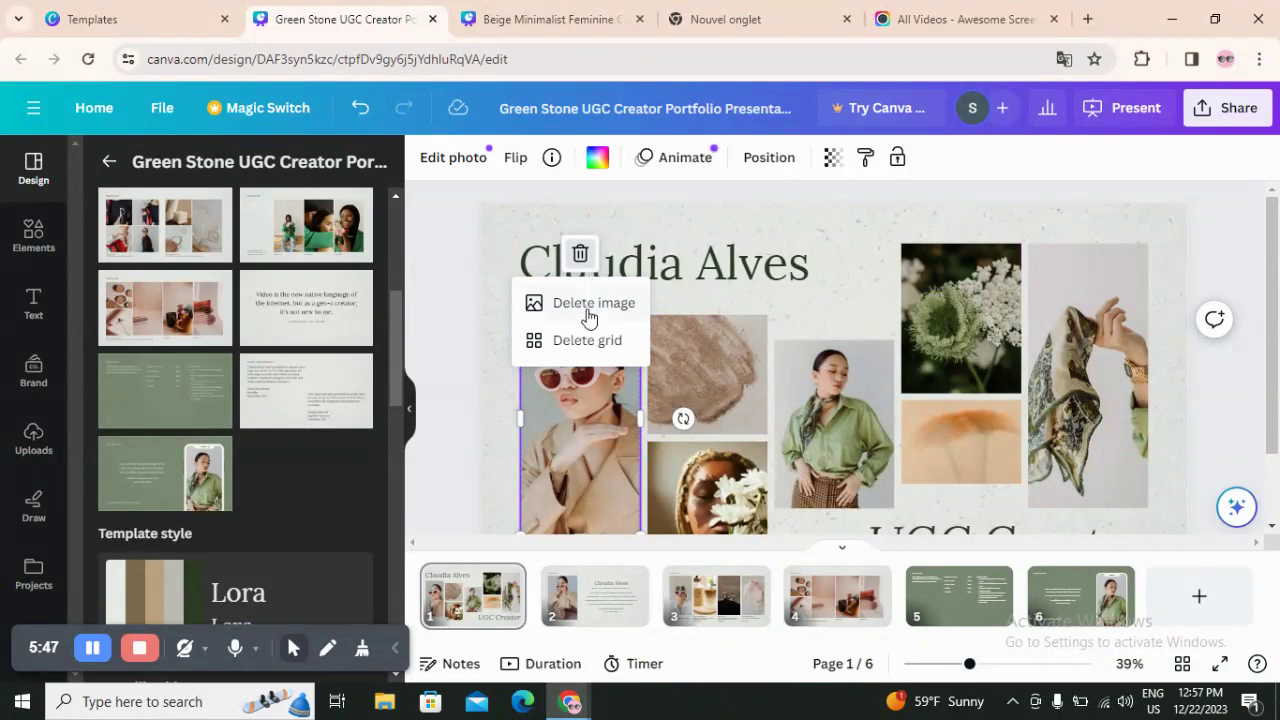
{"action": "left_click", "coordinate": [589, 303]}
{"action": "left_click", "coordinate": [670, 362]}
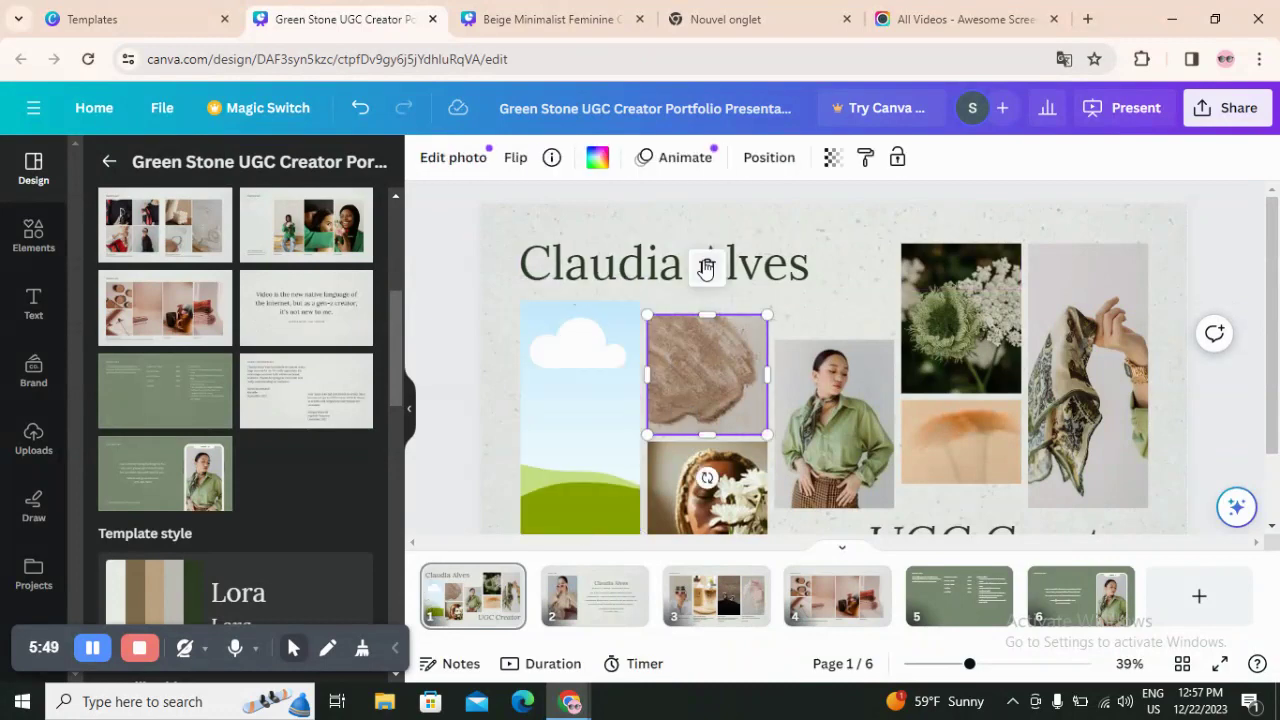
{"action": "left_click", "coordinate": [706, 268]}
{"action": "left_click", "coordinate": [712, 316]}
{"action": "scroll", "coordinate": [715, 410], "scroll_direction": "down", "scroll_amount": 1}
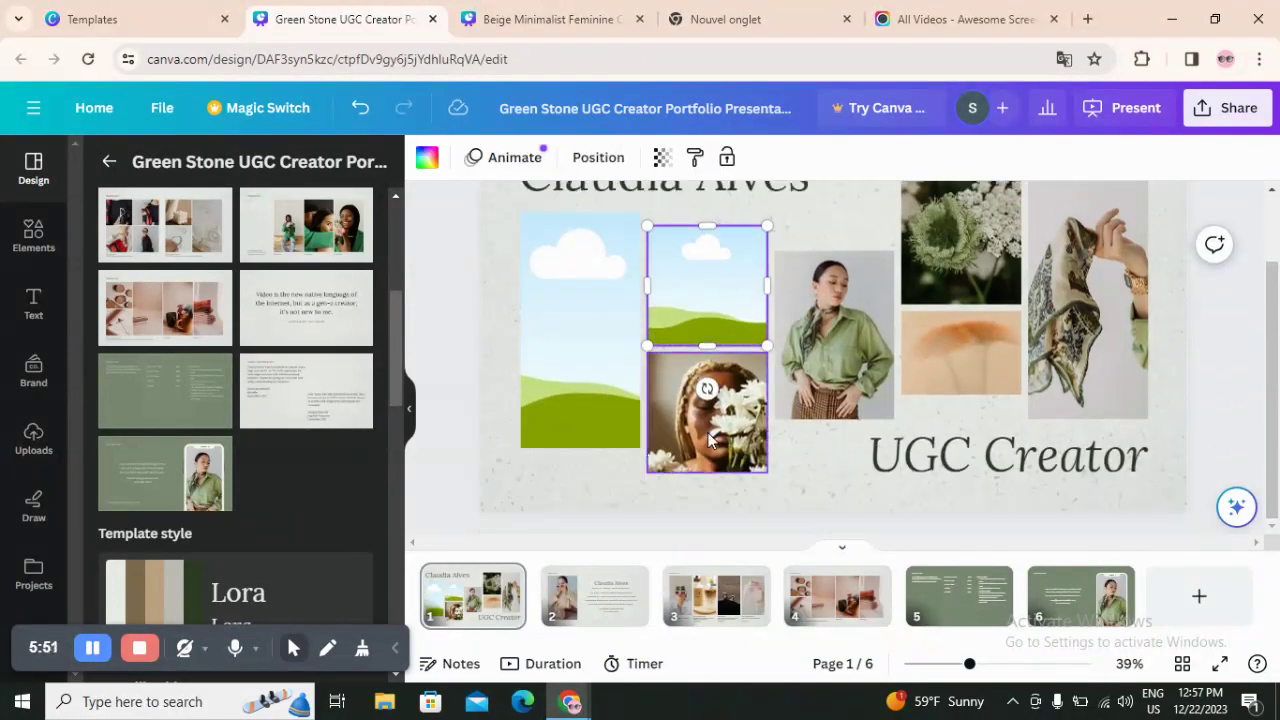
Step: Fill the empty cover grids with uploaded photos: the white coat and heels in the tall one, the woman beside the black car in the square one
{"action": "left_click", "coordinate": [708, 440]}
{"action": "left_click", "coordinate": [22, 452]}
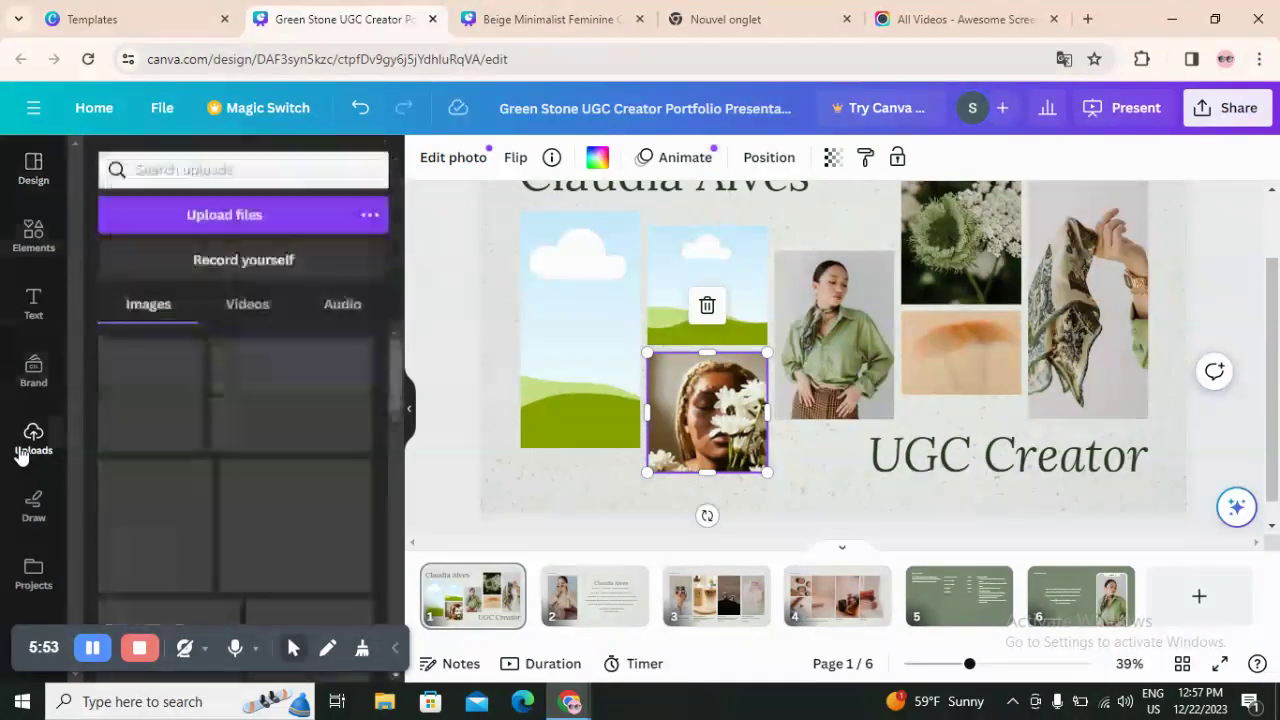
{"action": "scroll", "coordinate": [262, 455], "scroll_direction": "down", "scroll_amount": 2}
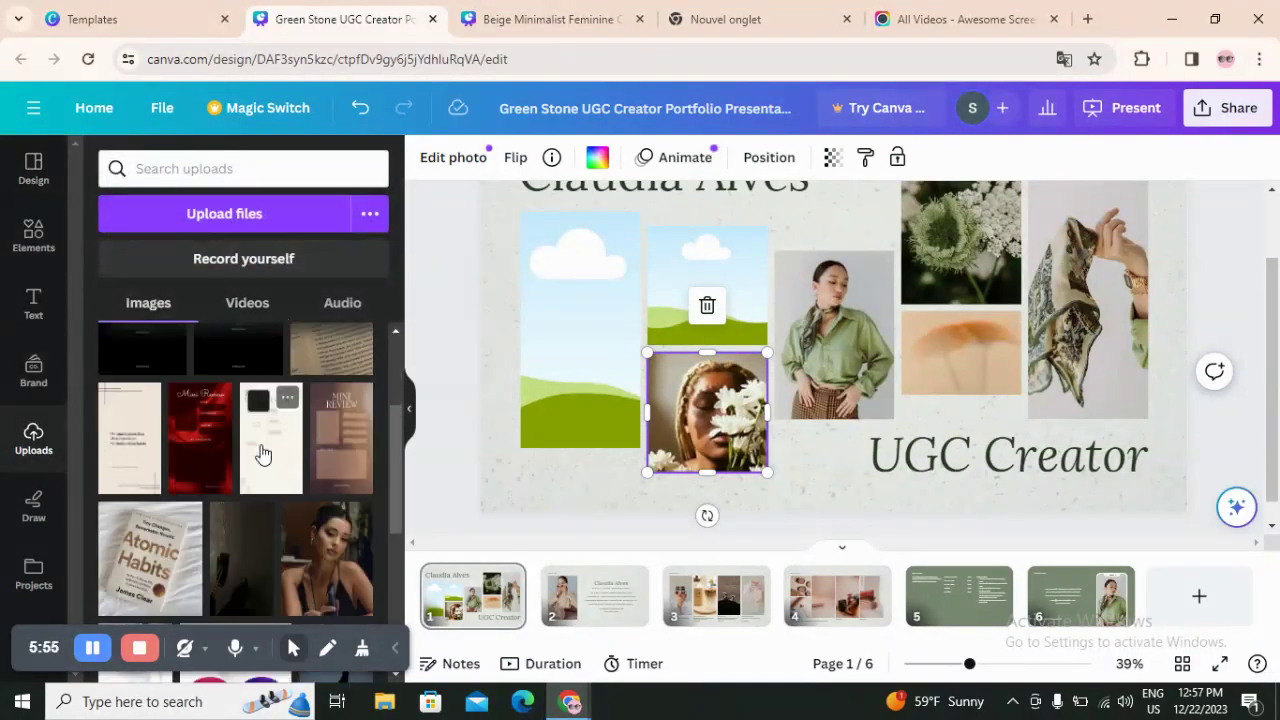
{"action": "scroll", "coordinate": [289, 495], "scroll_direction": "down", "scroll_amount": 3}
{"action": "scroll", "coordinate": [287, 487], "scroll_direction": "down", "scroll_amount": 5}
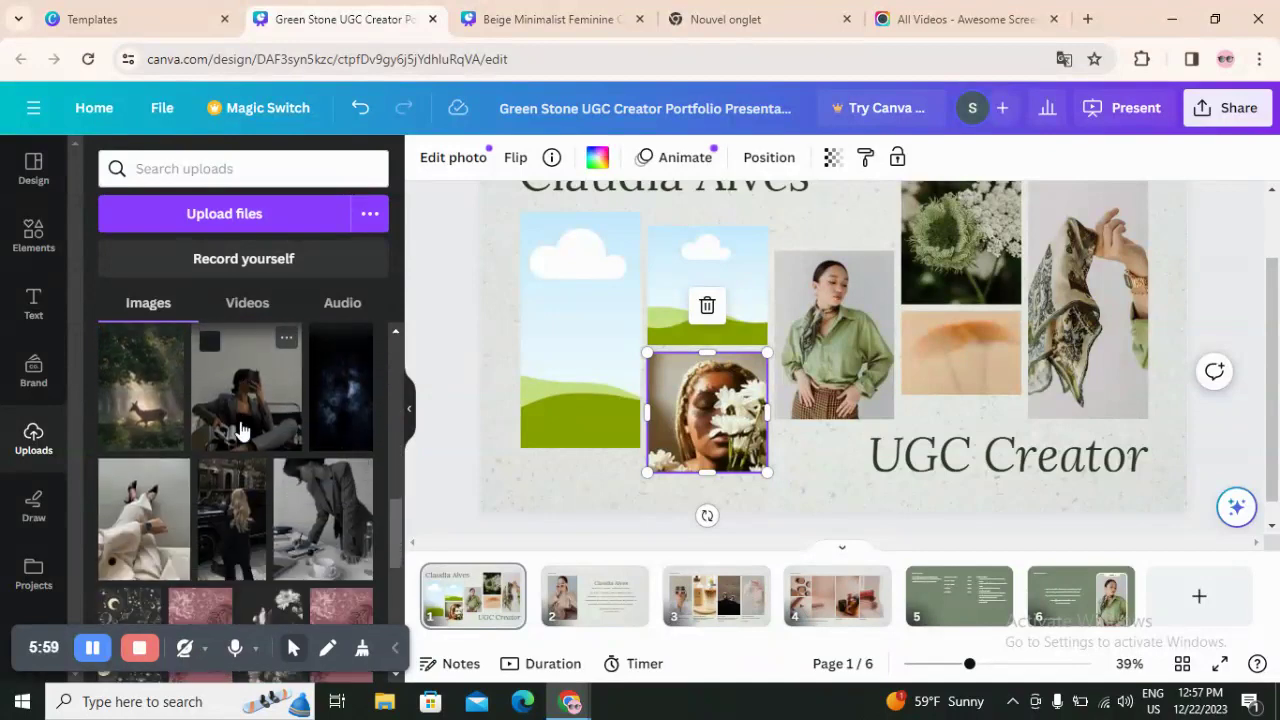
{"action": "left_click", "coordinate": [135, 535]}
{"action": "left_click_drag", "start_coordinate": [826, 342], "coordinate": [585, 330]}
{"action": "left_click_drag", "start_coordinate": [223, 534], "coordinate": [705, 300]}
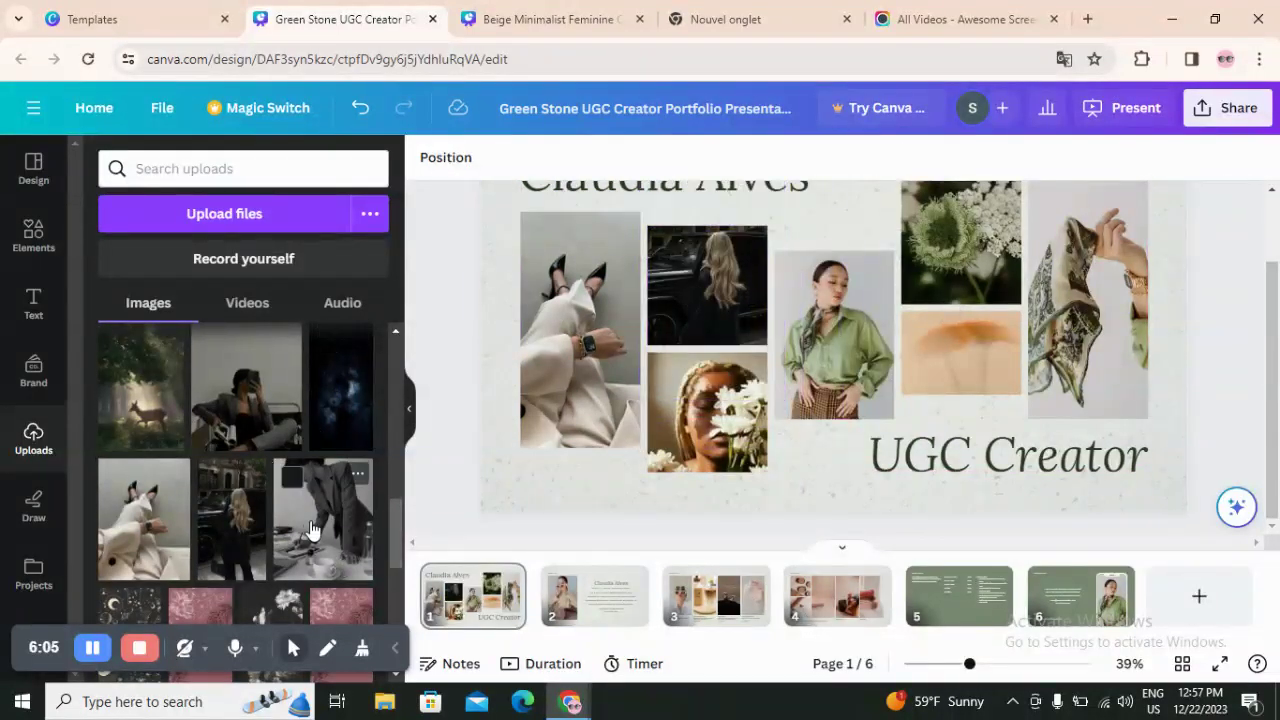
Step: Replace the cover's portrait with white flowers by the uploaded black-and-white photo of the suited person leaning over a coffee table
{"action": "left_click", "coordinate": [312, 530]}
{"action": "left_click", "coordinate": [692, 426]}
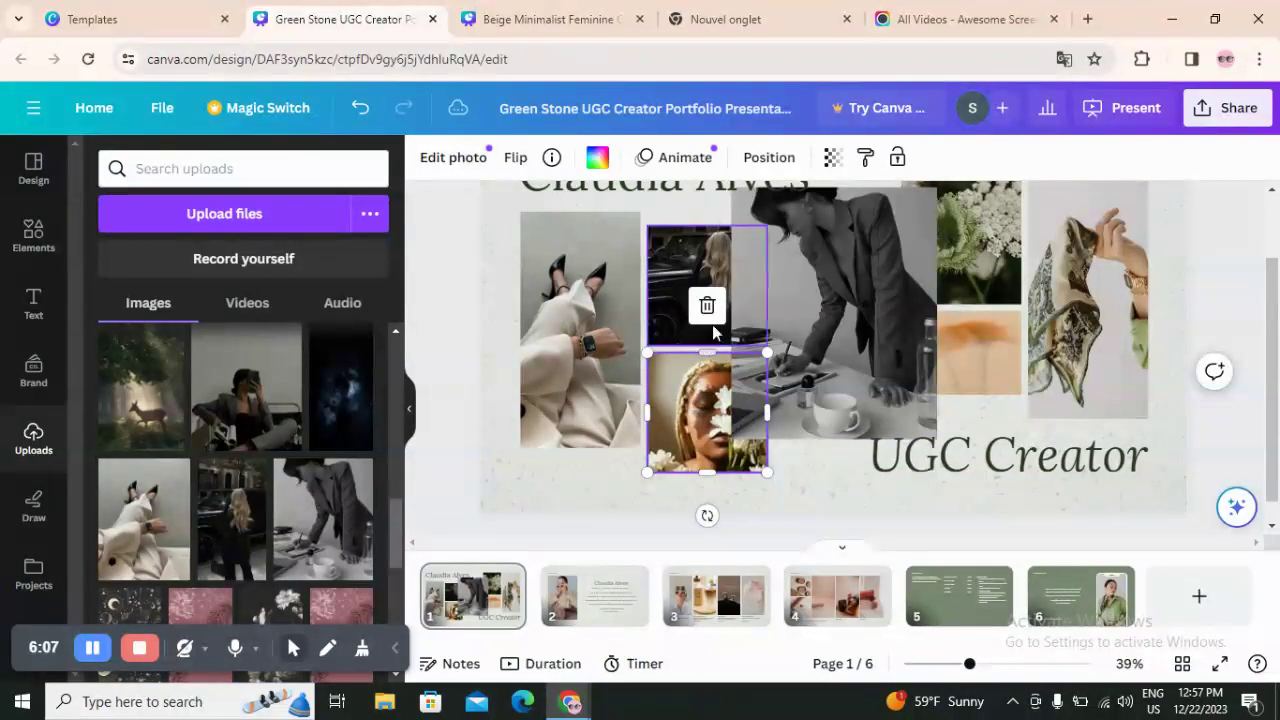
{"action": "left_click", "coordinate": [707, 305]}
{"action": "left_click", "coordinate": [714, 351]}
{"action": "left_click_drag", "start_coordinate": [832, 320], "coordinate": [727, 410]}
{"action": "scroll", "coordinate": [721, 442], "scroll_direction": "up", "scroll_amount": 2}
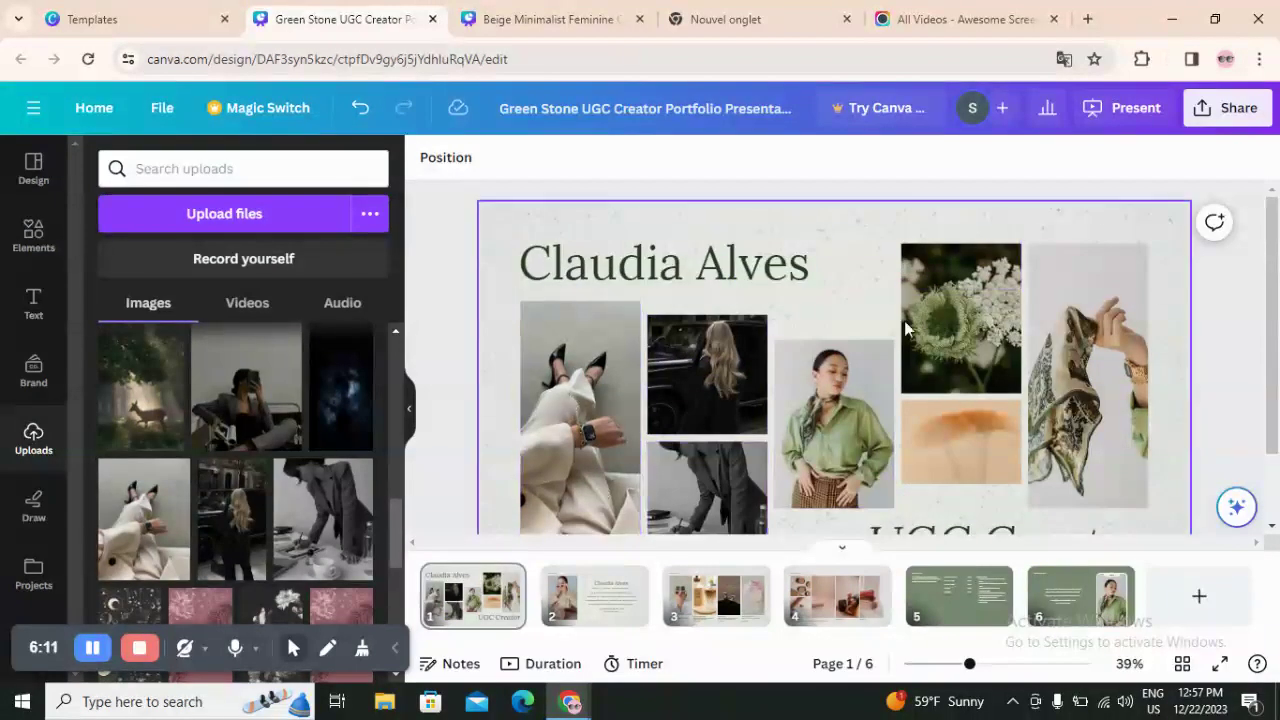
{"action": "scroll", "coordinate": [880, 385], "scroll_direction": "down", "scroll_amount": 2}
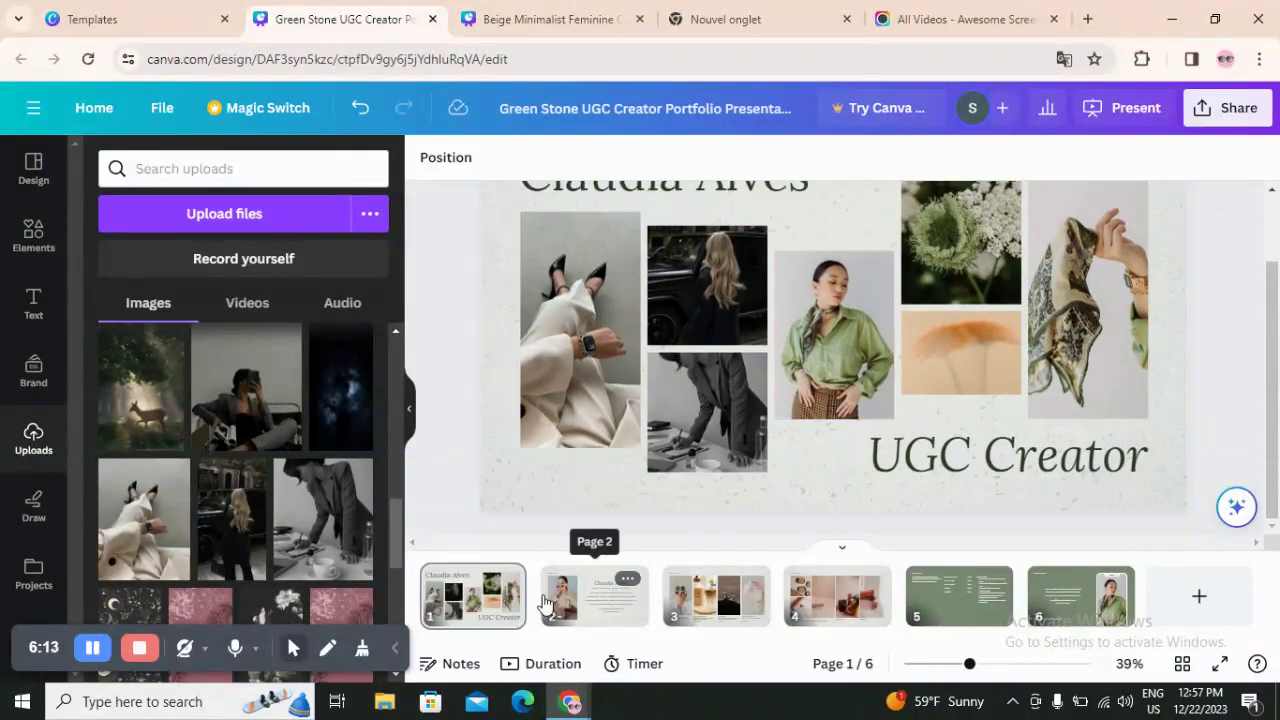
Step: Replace the name heading on the cover with the creator's first name in capital letters
{"action": "scroll", "coordinate": [600, 506], "scroll_direction": "up", "scroll_amount": 2}
{"action": "left_click", "coordinate": [745, 283]}
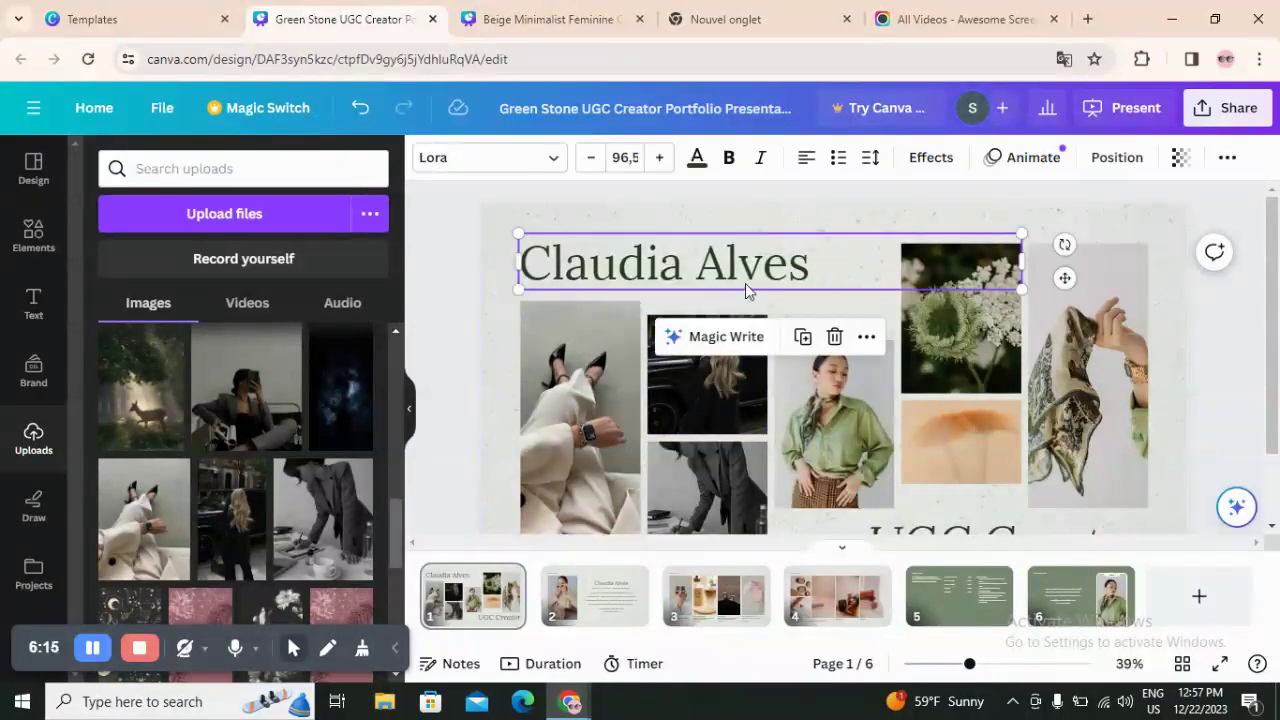
{"action": "left_click", "coordinate": [745, 283]}
{"action": "type", "text": "SA"}
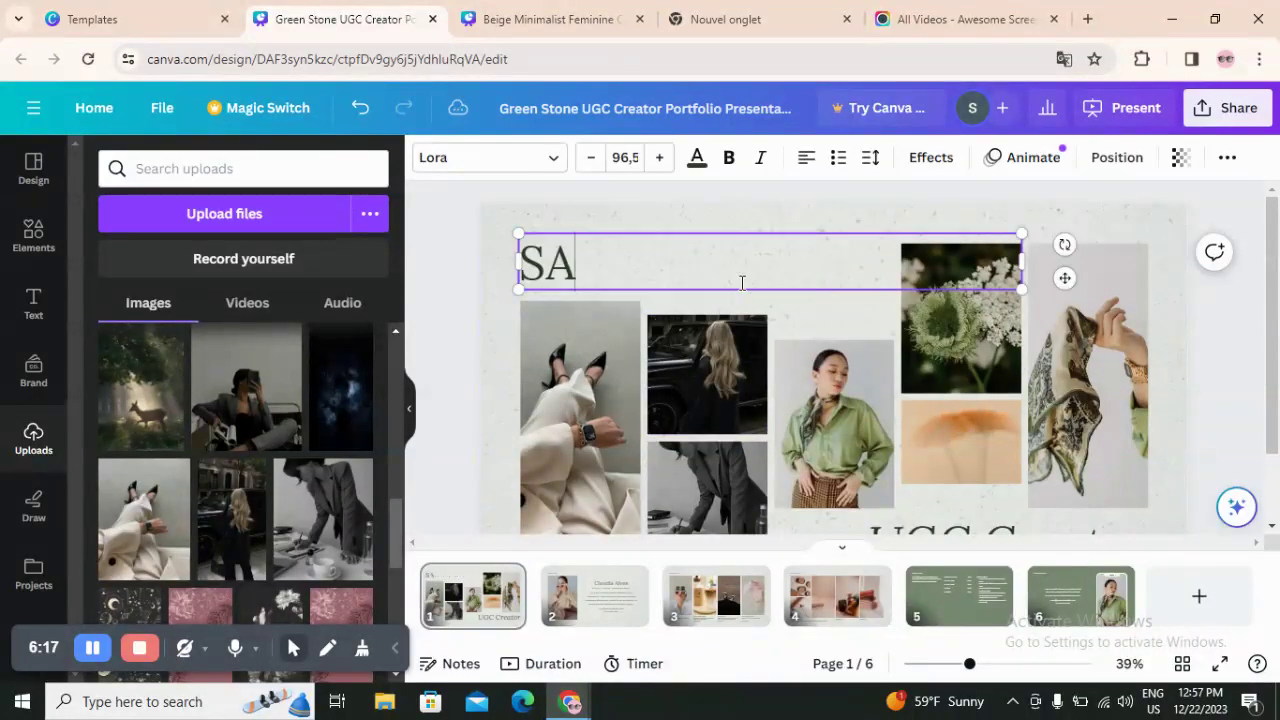
{"action": "type", "text": ",M"}
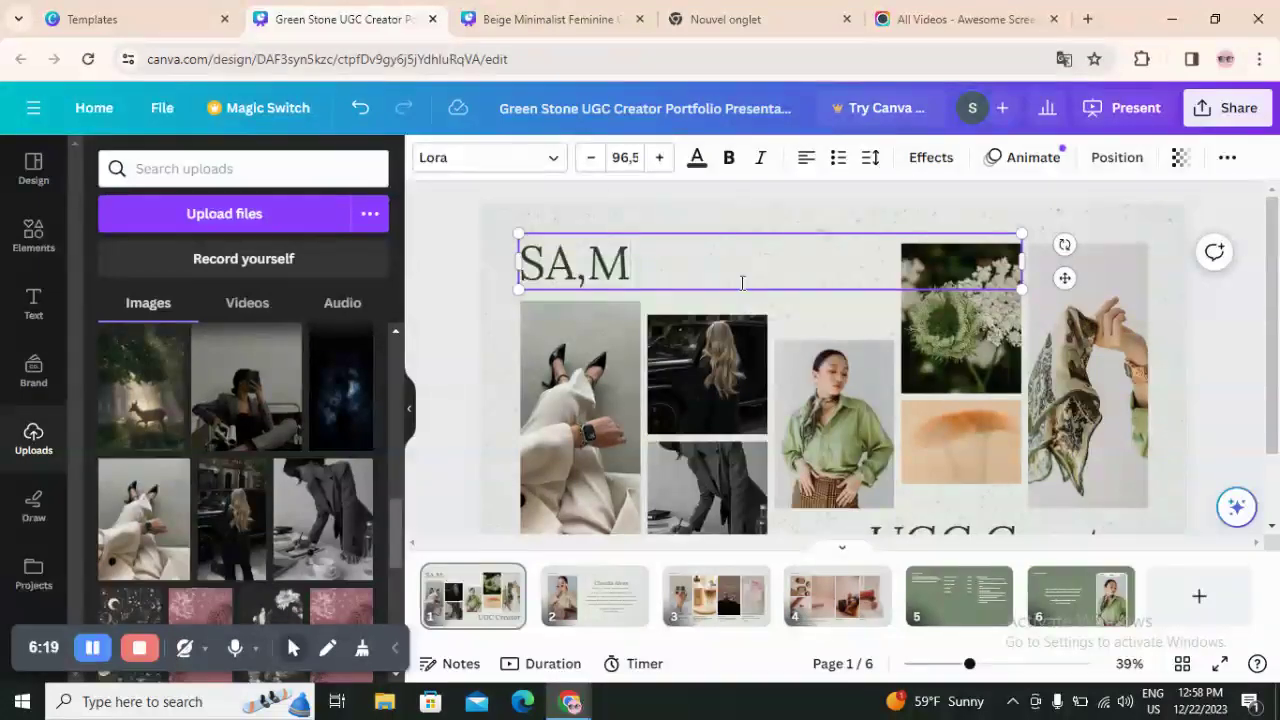
{"action": "key", "text": "BackSpace"}
{"action": "key", "text": "BackSpace"}
{"action": "type", "text": "M"}
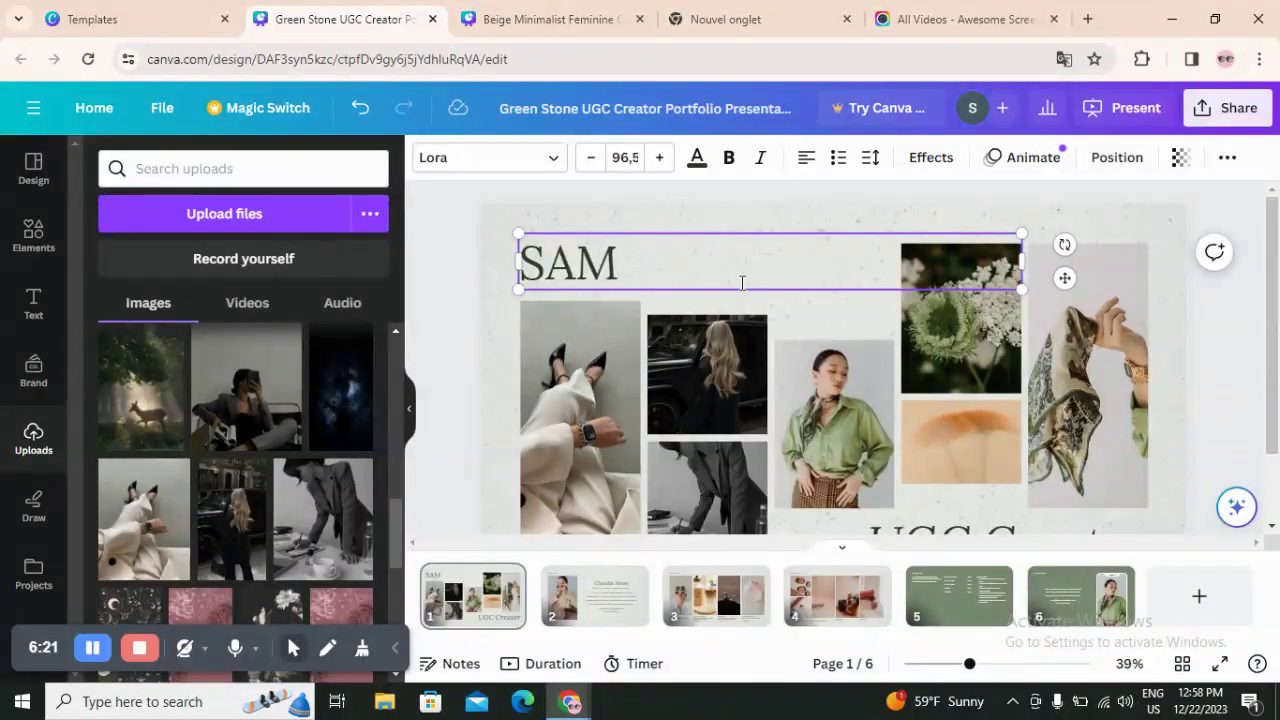
{"action": "type", "text": "I"}
{"action": "type", "text": "QA"}
{"action": "key", "text": "BackSpace"}
{"action": "key", "text": "BackSpace"}
{"action": "type", "text": "A"}
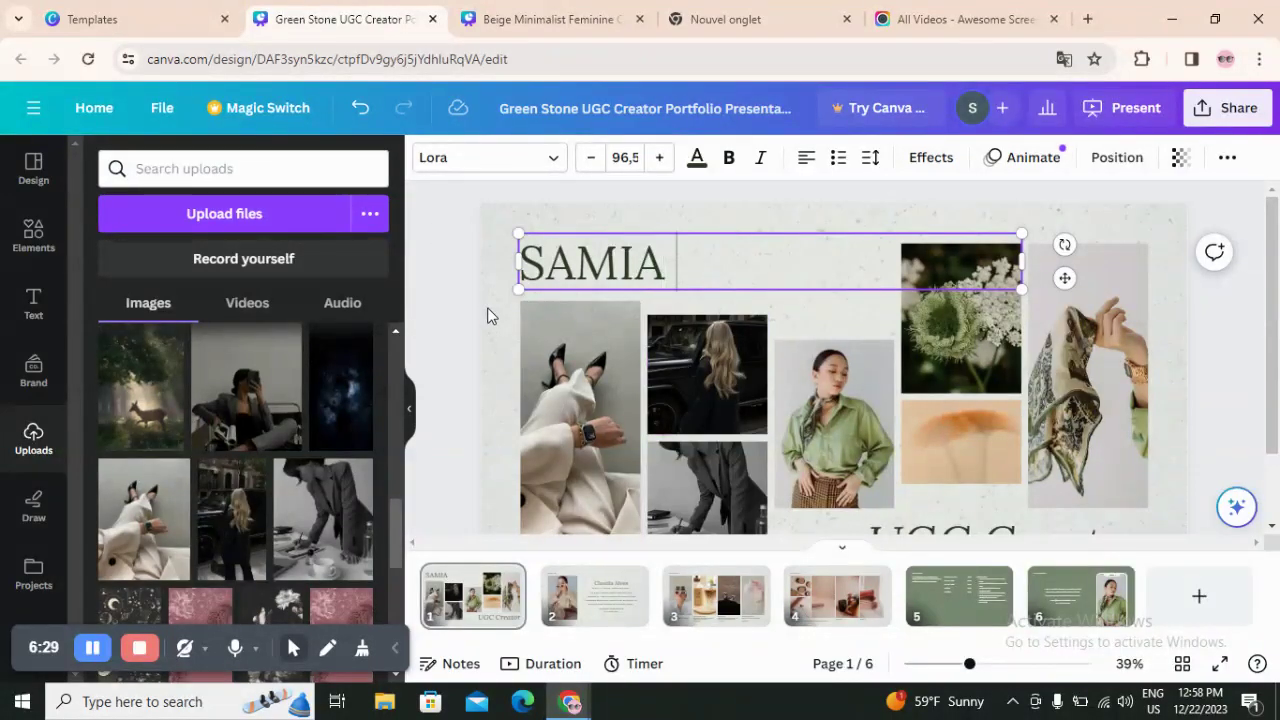
{"action": "left_click", "coordinate": [455, 266]}
Step: Open page 2 and examine the creator's introduction, selecting its bio paragraph
{"action": "scroll", "coordinate": [757, 331], "scroll_direction": "down", "scroll_amount": 1}
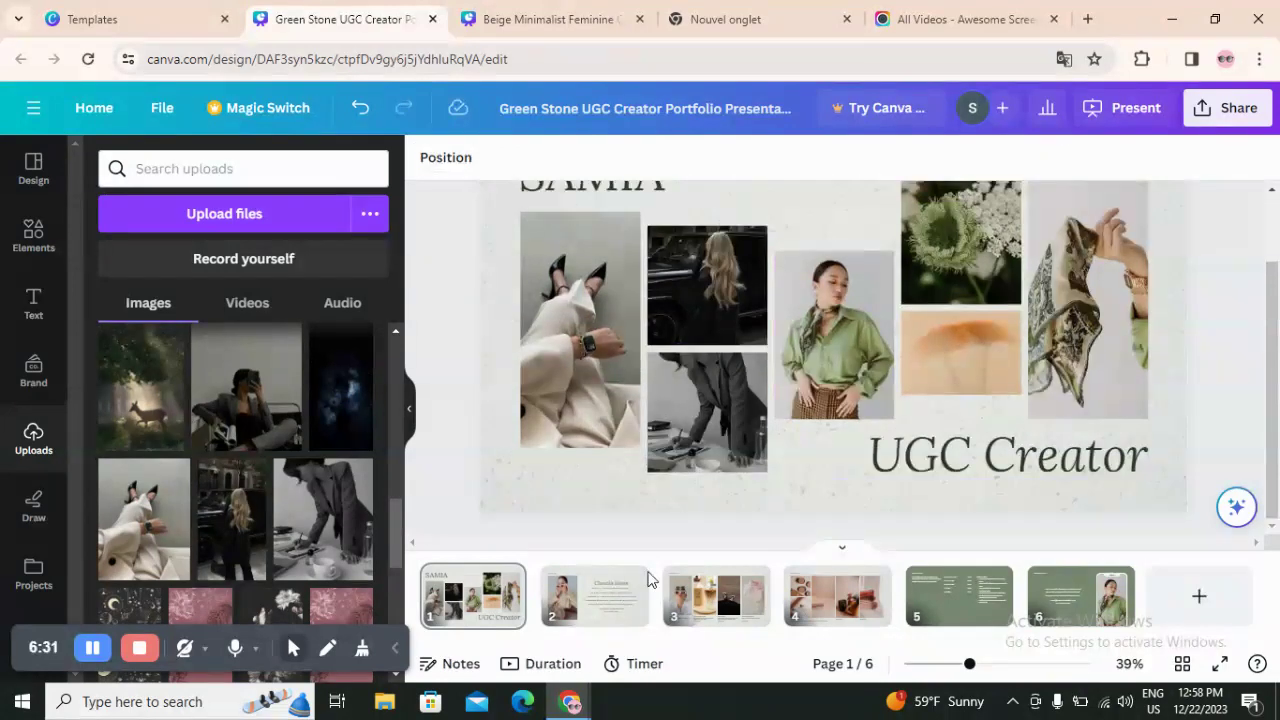
{"action": "left_click", "coordinate": [587, 621]}
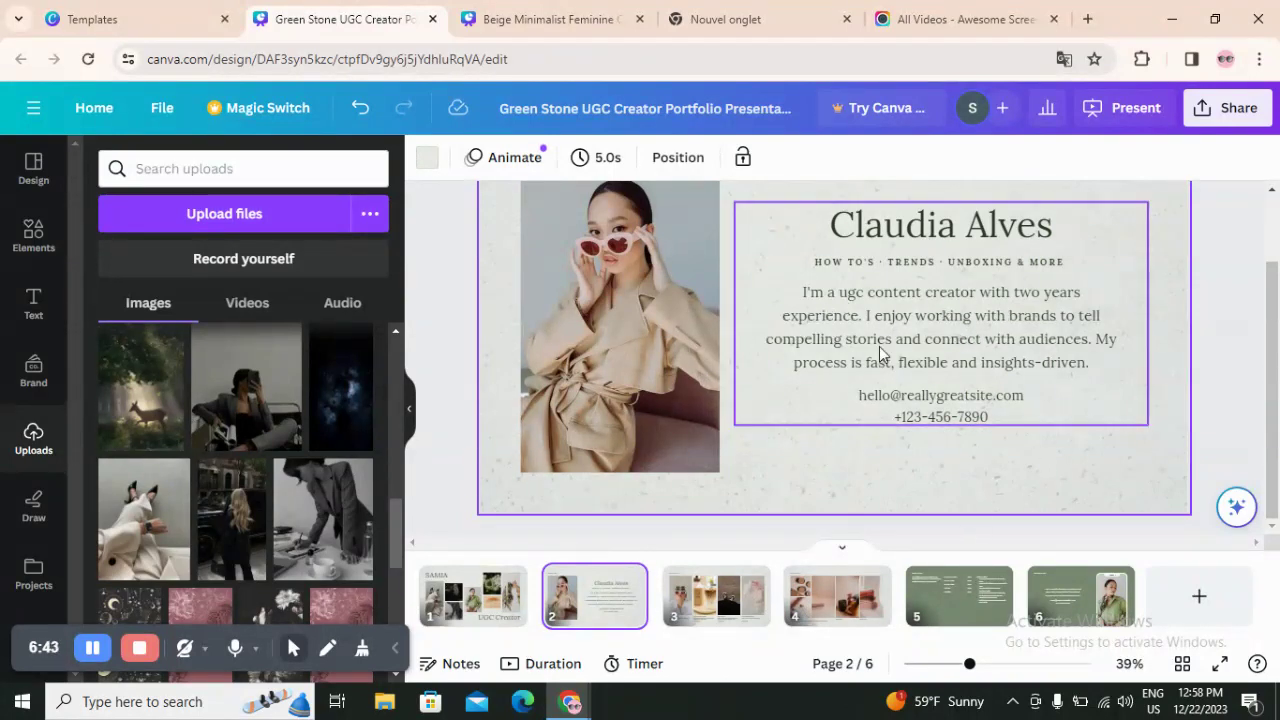
{"action": "left_click", "coordinate": [909, 323]}
{"action": "double_click", "coordinate": [909, 320]}
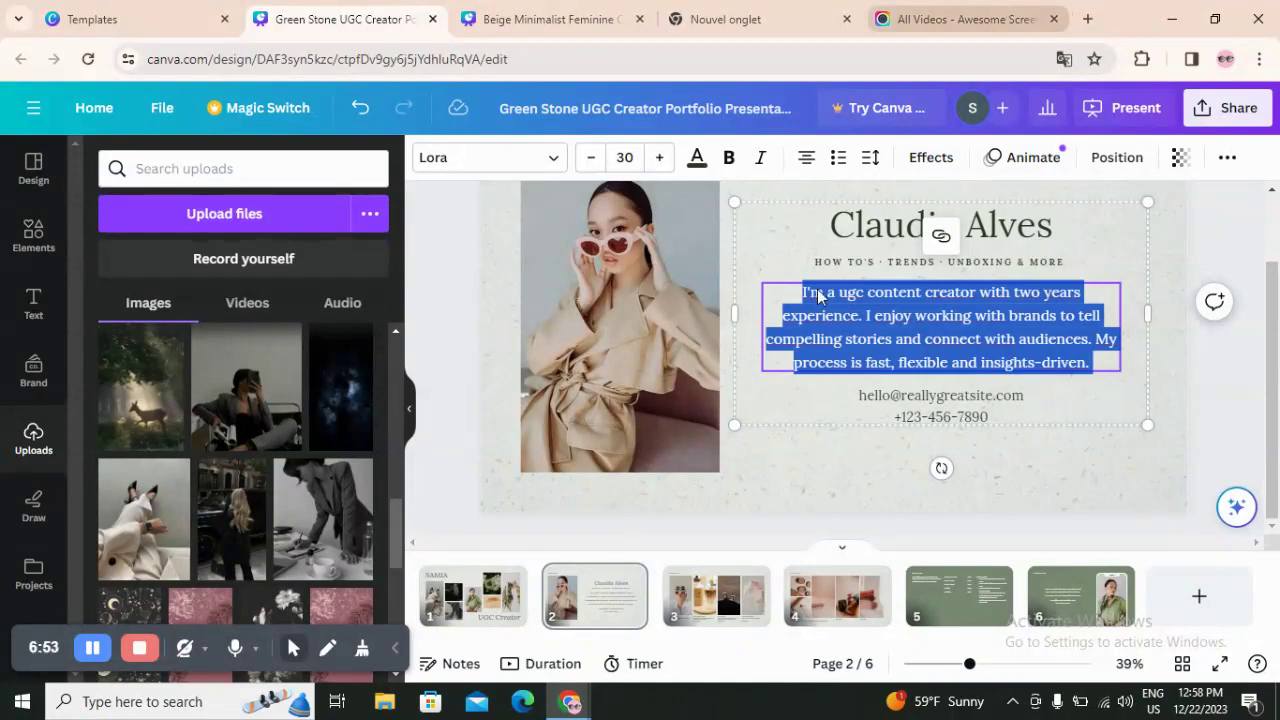
Step: Examine the four client photos on Portfolio page 3 and the captions beneath them
{"action": "left_click", "coordinate": [736, 612]}
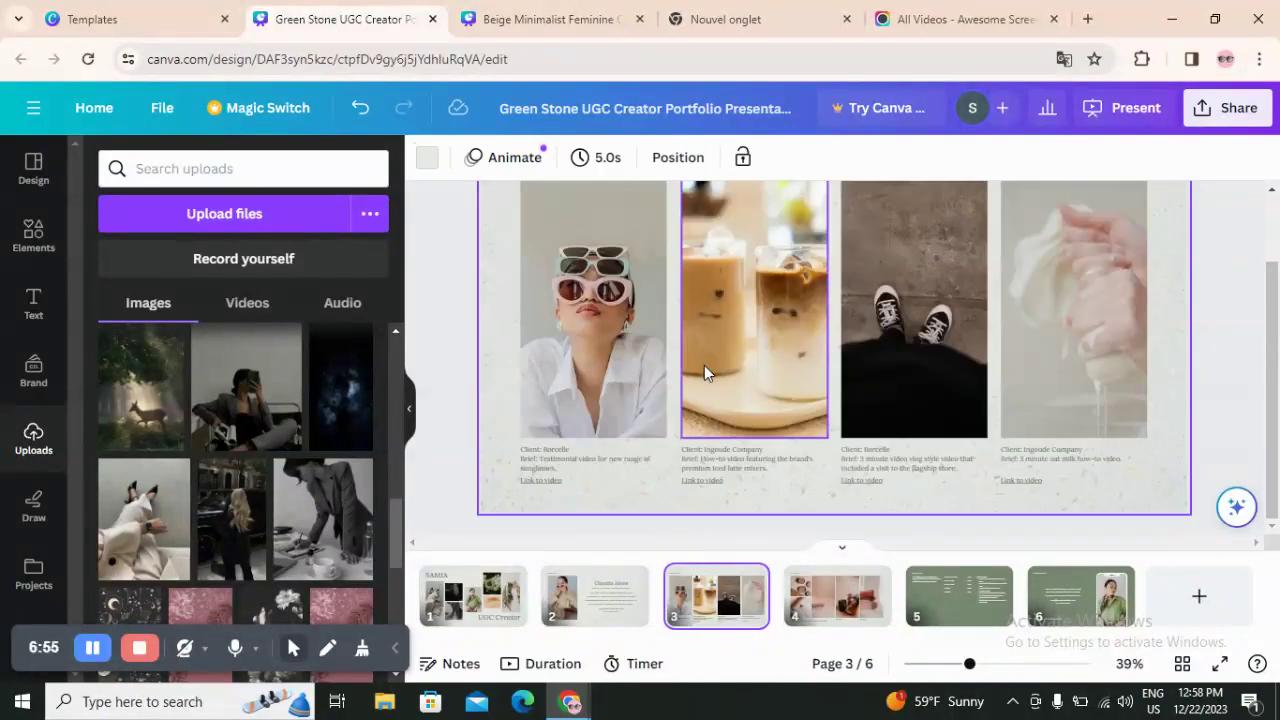
{"action": "scroll", "coordinate": [704, 365], "scroll_direction": "up", "scroll_amount": 1}
{"action": "left_click", "coordinate": [622, 365]}
{"action": "left_click", "coordinate": [762, 357]}
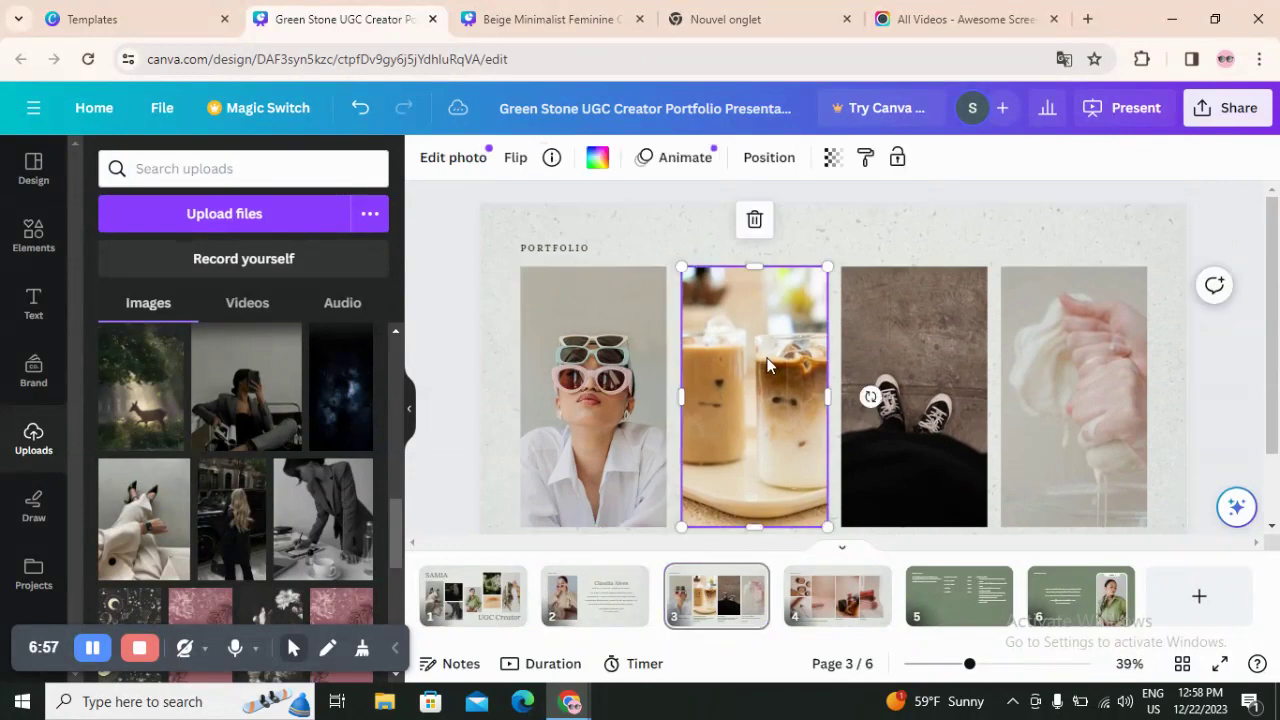
{"action": "left_click", "coordinate": [906, 359]}
{"action": "left_click", "coordinate": [1105, 350]}
{"action": "scroll", "coordinate": [875, 420], "scroll_direction": "down", "scroll_amount": 1}
{"action": "scroll", "coordinate": [700, 370], "scroll_direction": "up", "scroll_amount": 1}
{"action": "left_click", "coordinate": [560, 320]}
{"action": "left_click", "coordinate": [782, 345]}
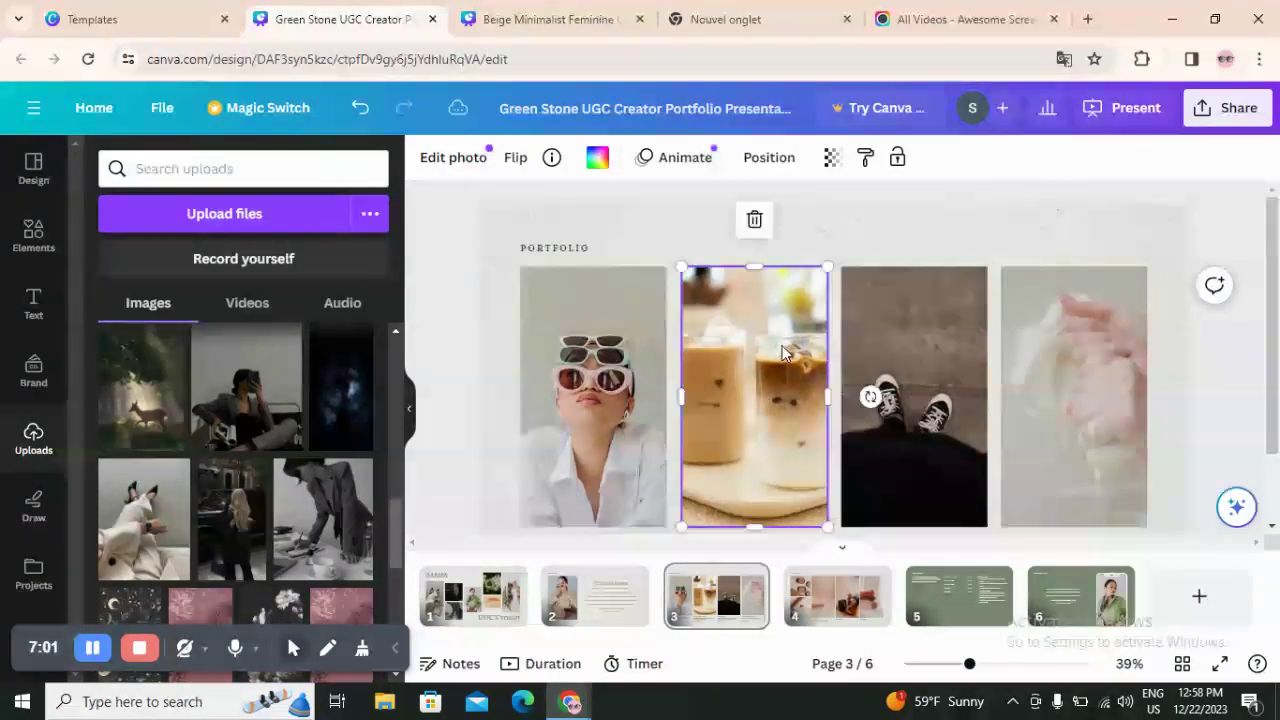
{"action": "left_click", "coordinate": [952, 340]}
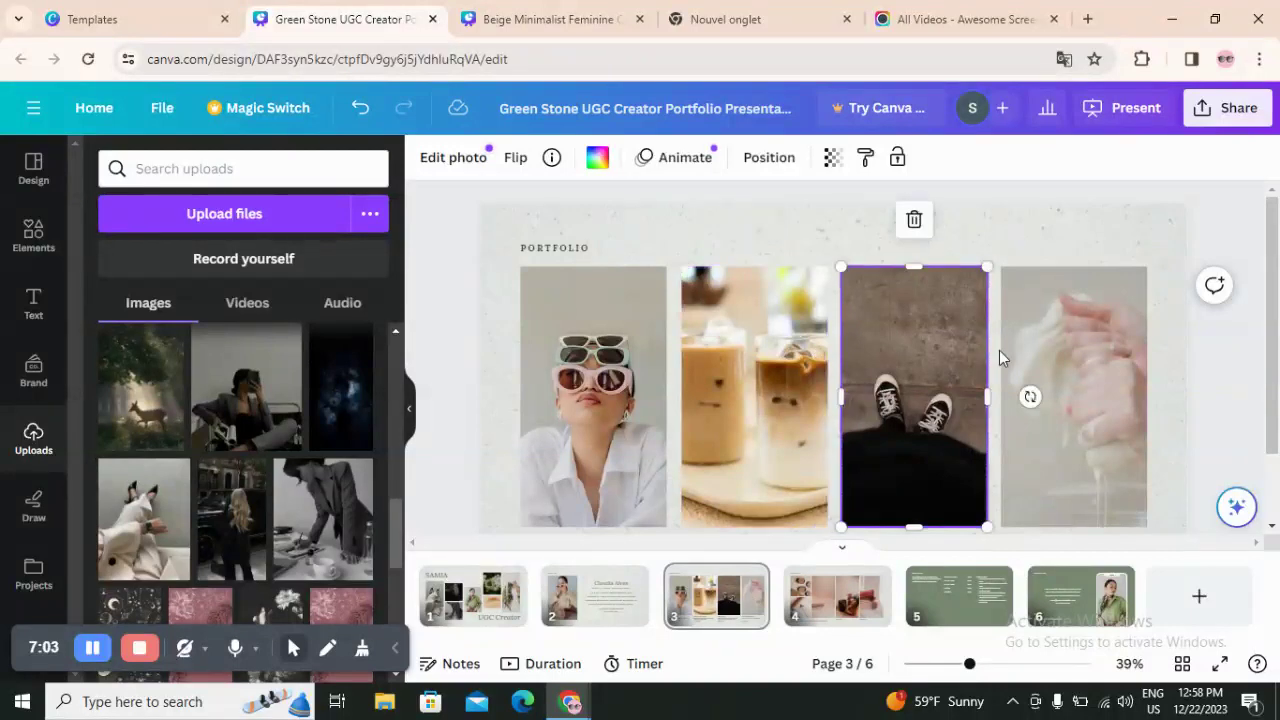
{"action": "left_click", "coordinate": [1085, 340]}
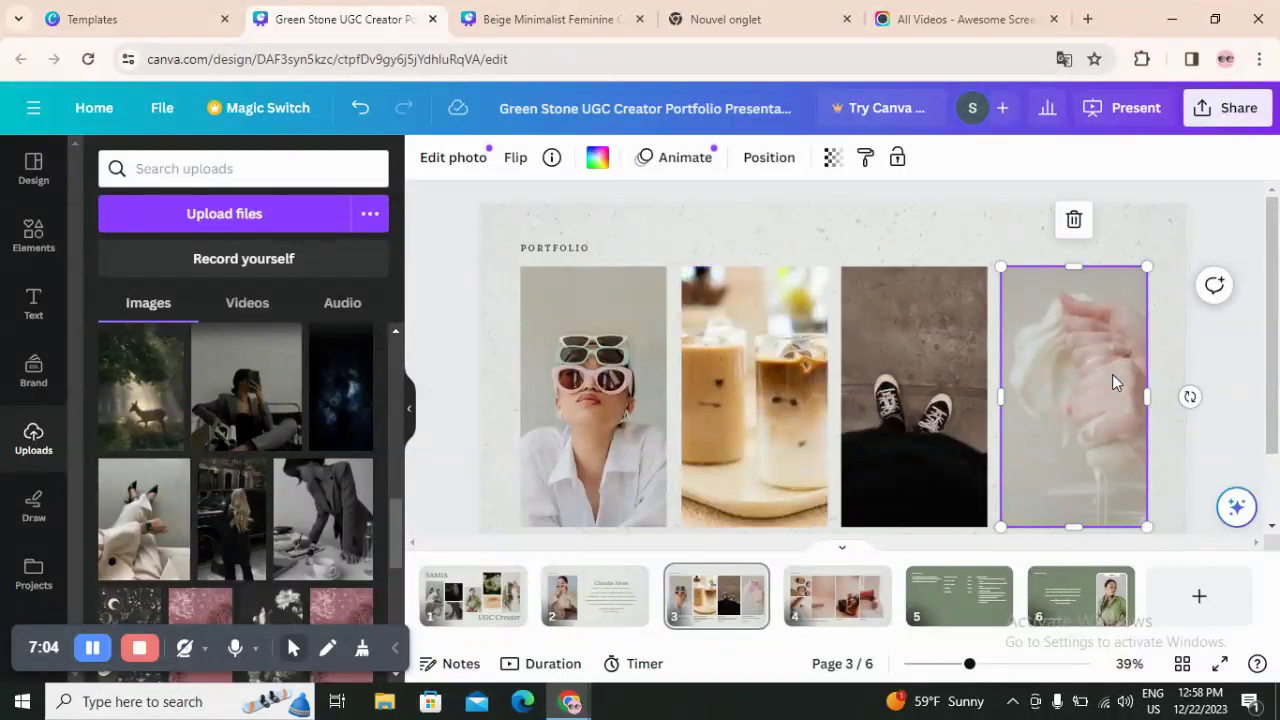
Step: Examine the price list on page 5 and the Contact Me details on page 6
{"action": "left_click", "coordinate": [951, 606]}
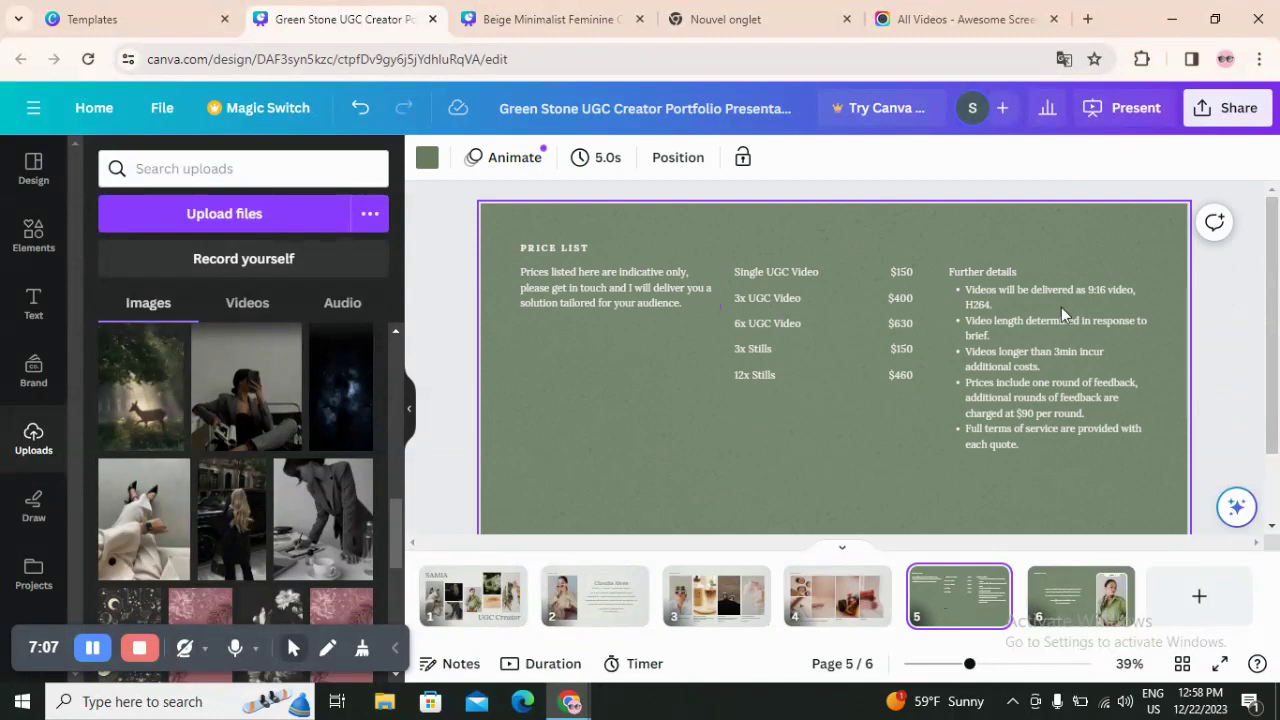
{"action": "left_click", "coordinate": [1069, 597]}
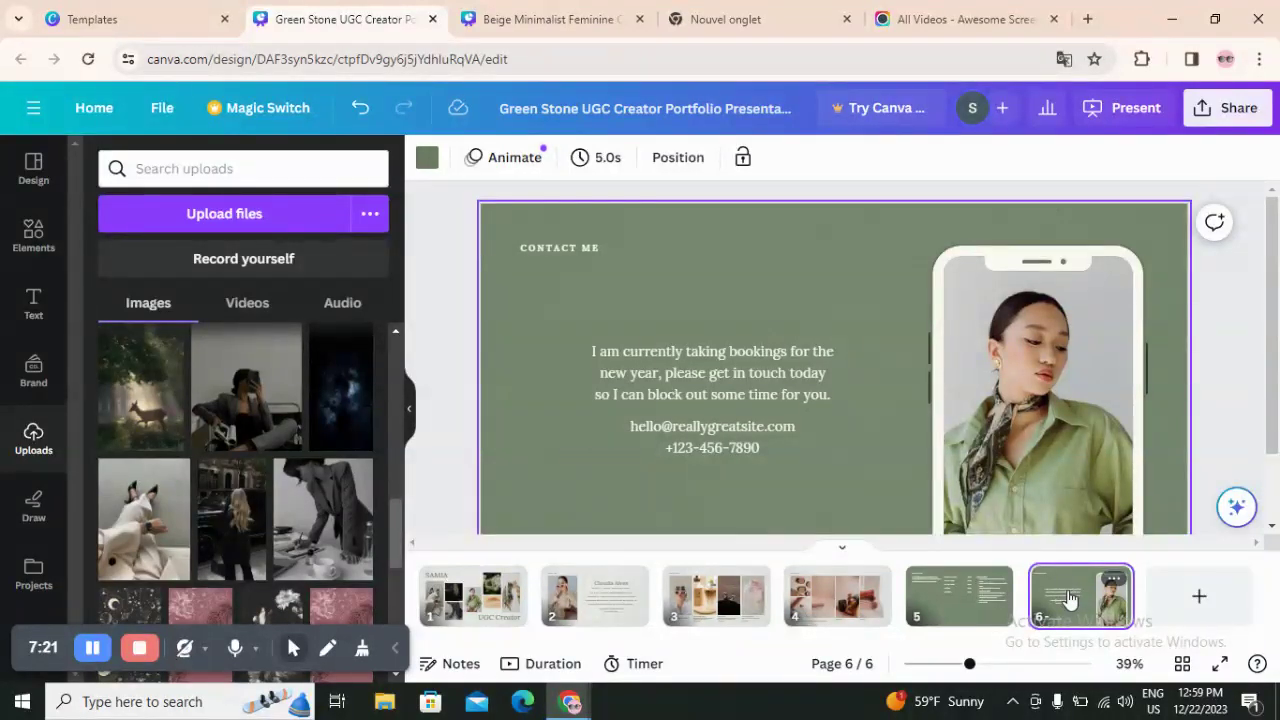
Step: Open the design's download settings and review the available file types, keeping PDF Standard
{"action": "left_click", "coordinate": [1239, 112]}
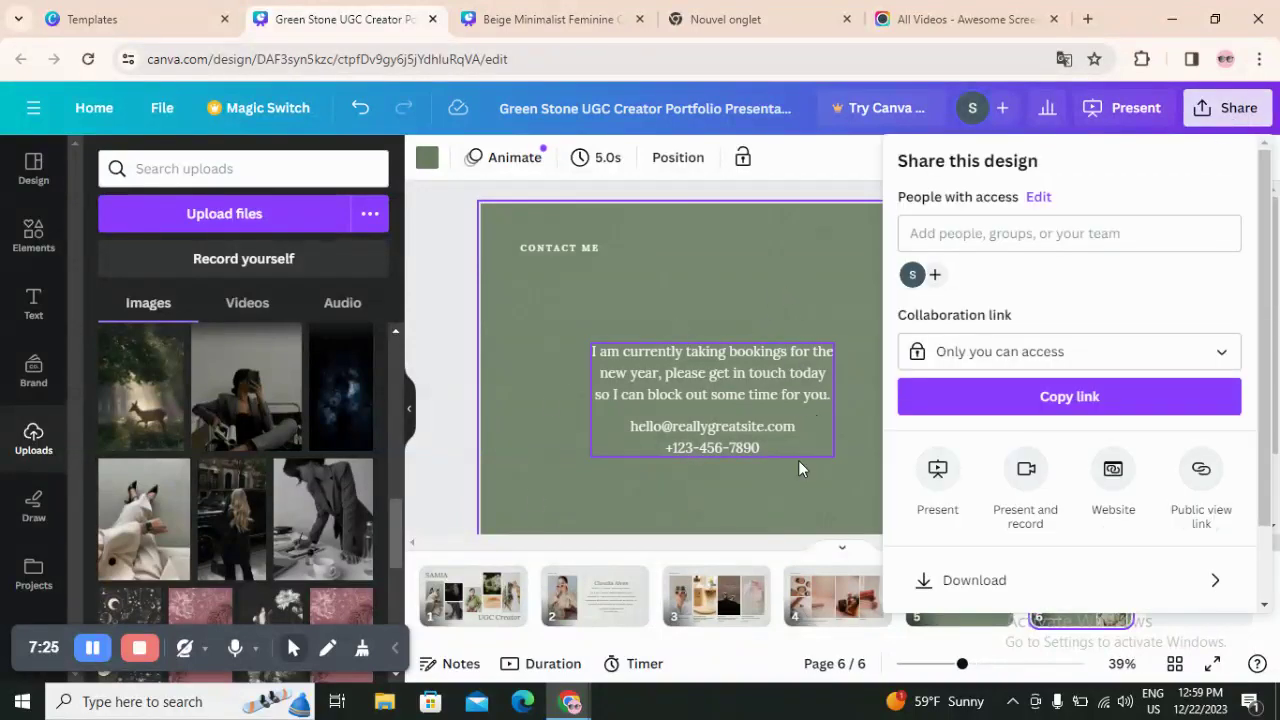
{"action": "scroll", "coordinate": [1236, 530], "scroll_direction": "down", "scroll_amount": 2}
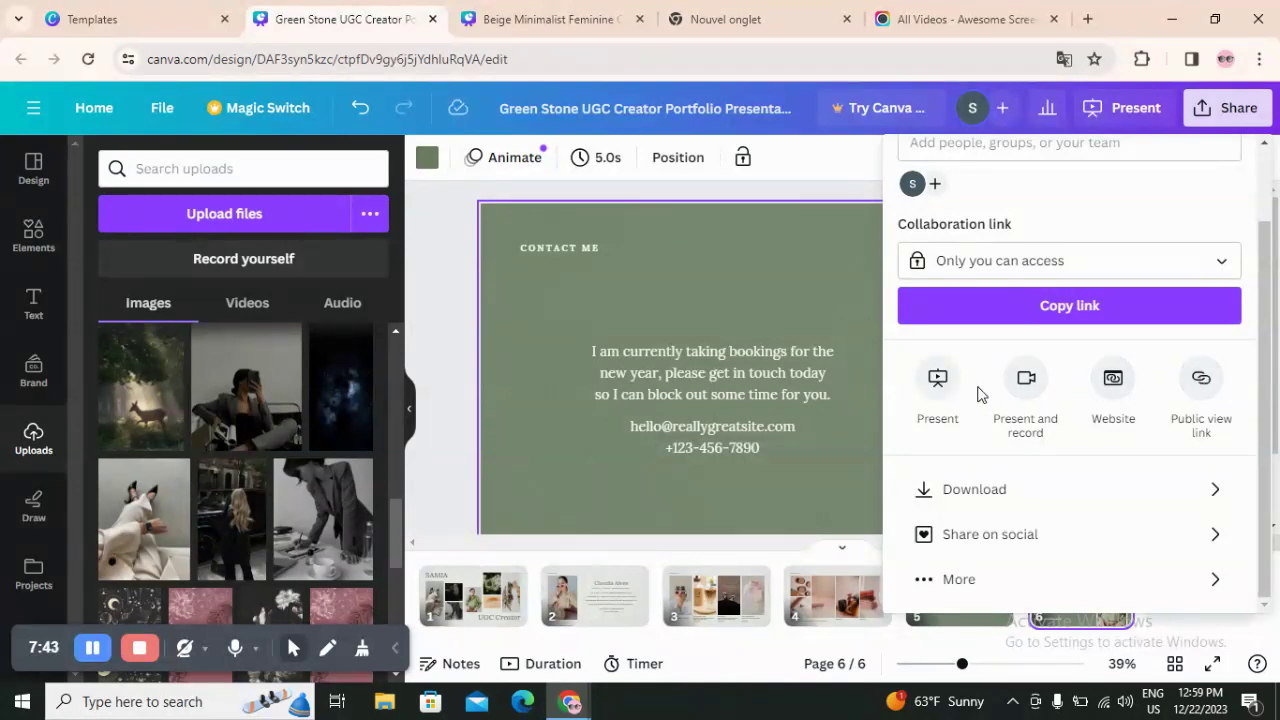
{"action": "left_click", "coordinate": [1042, 487]}
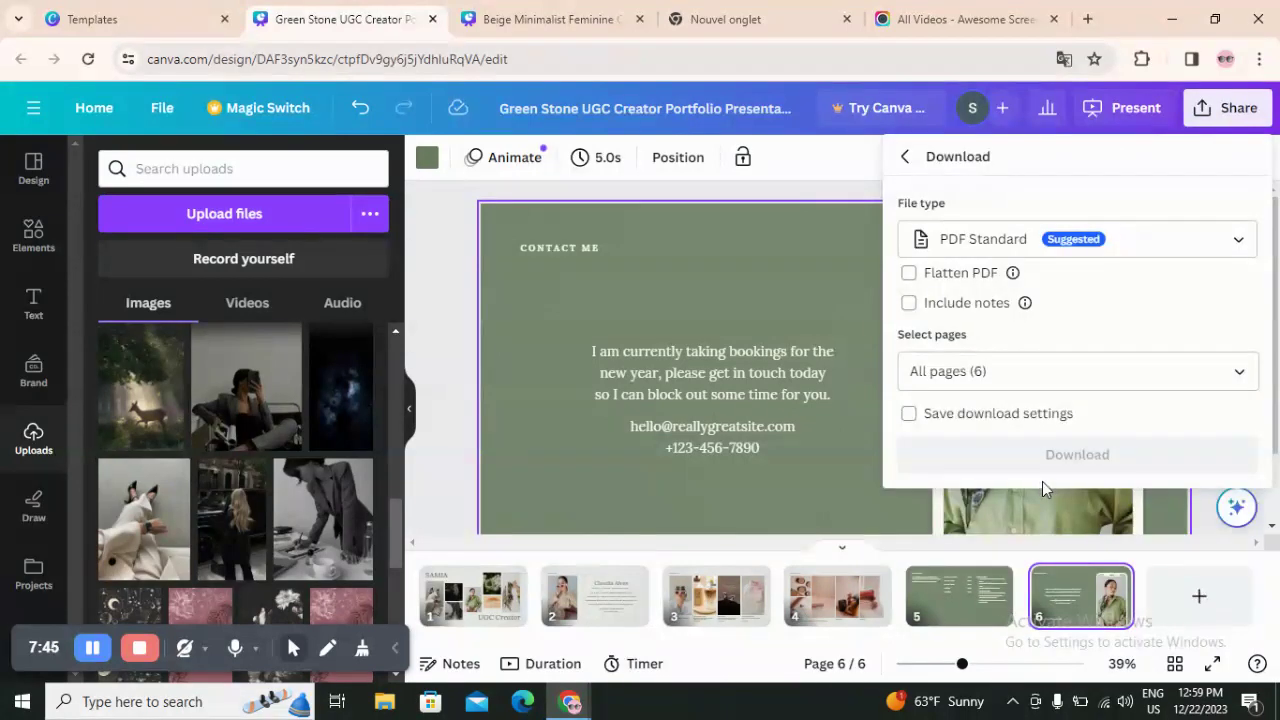
{"action": "left_click", "coordinate": [1088, 238]}
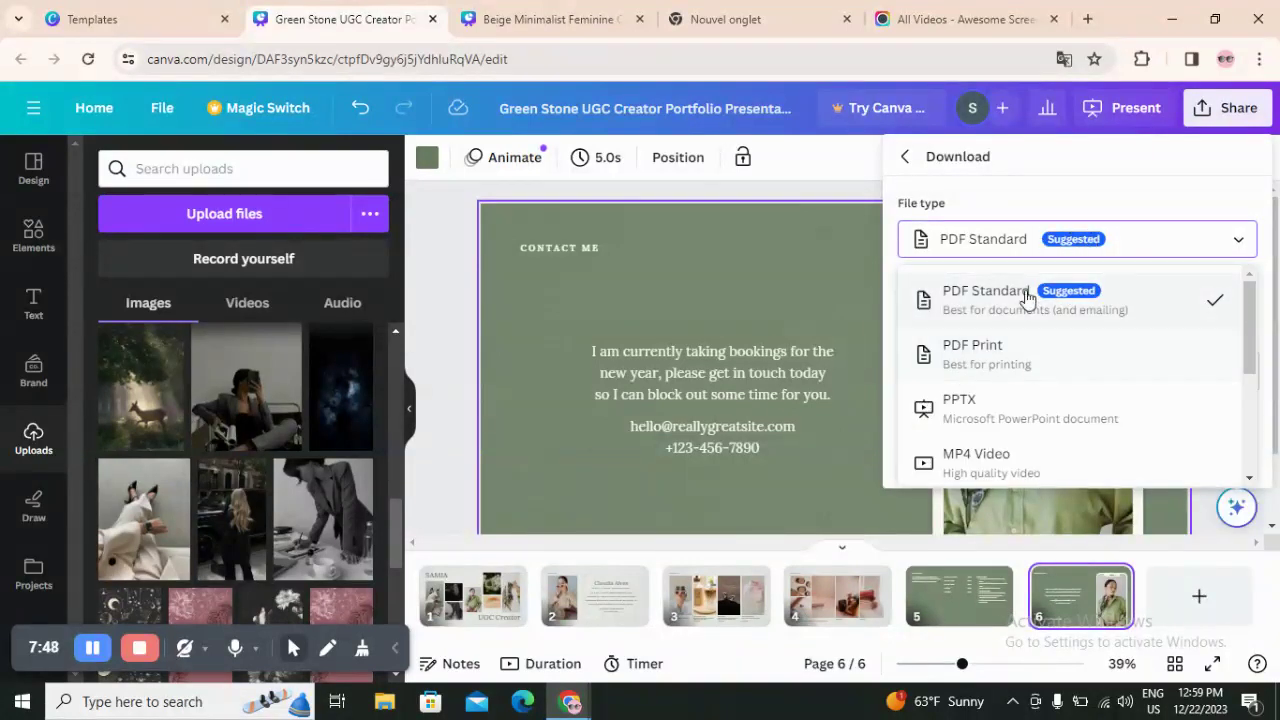
{"action": "left_click", "coordinate": [1123, 220]}
Step: Review which pages are included in the download, keeping all six, and close the download settings without downloading
{"action": "left_click", "coordinate": [1167, 368]}
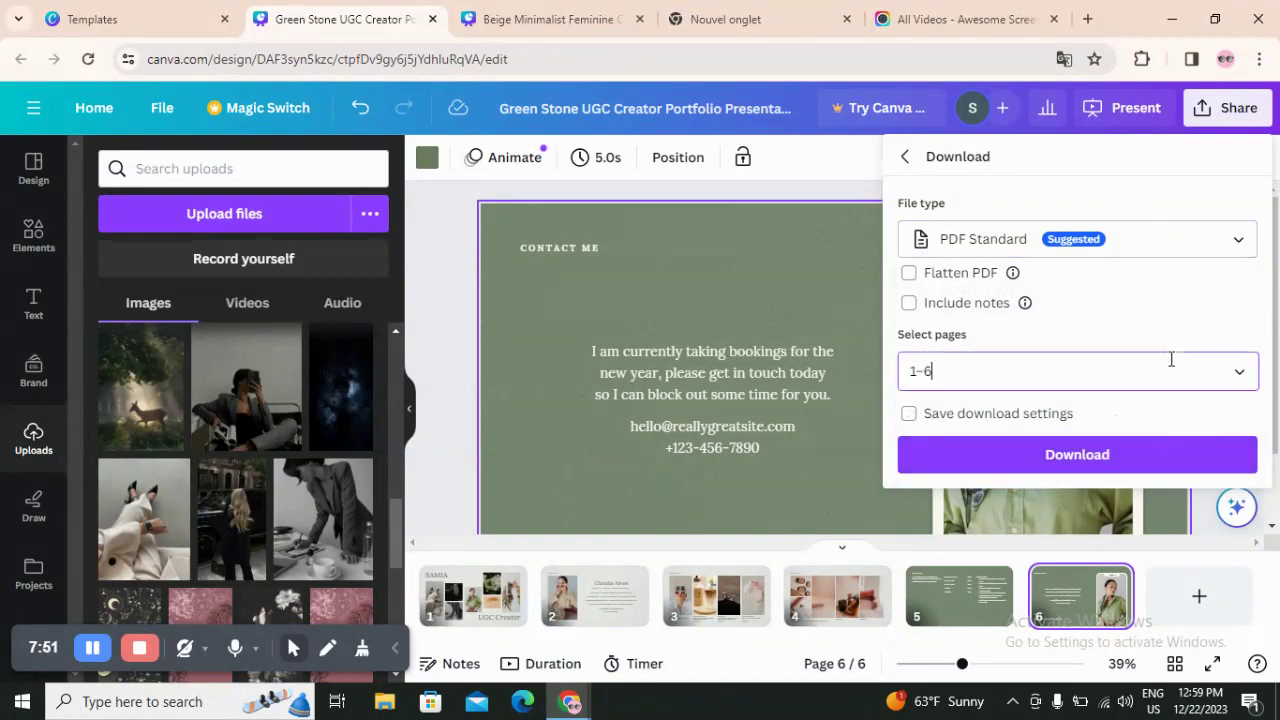
{"action": "scroll", "coordinate": [1131, 330], "scroll_direction": "down", "scroll_amount": 2}
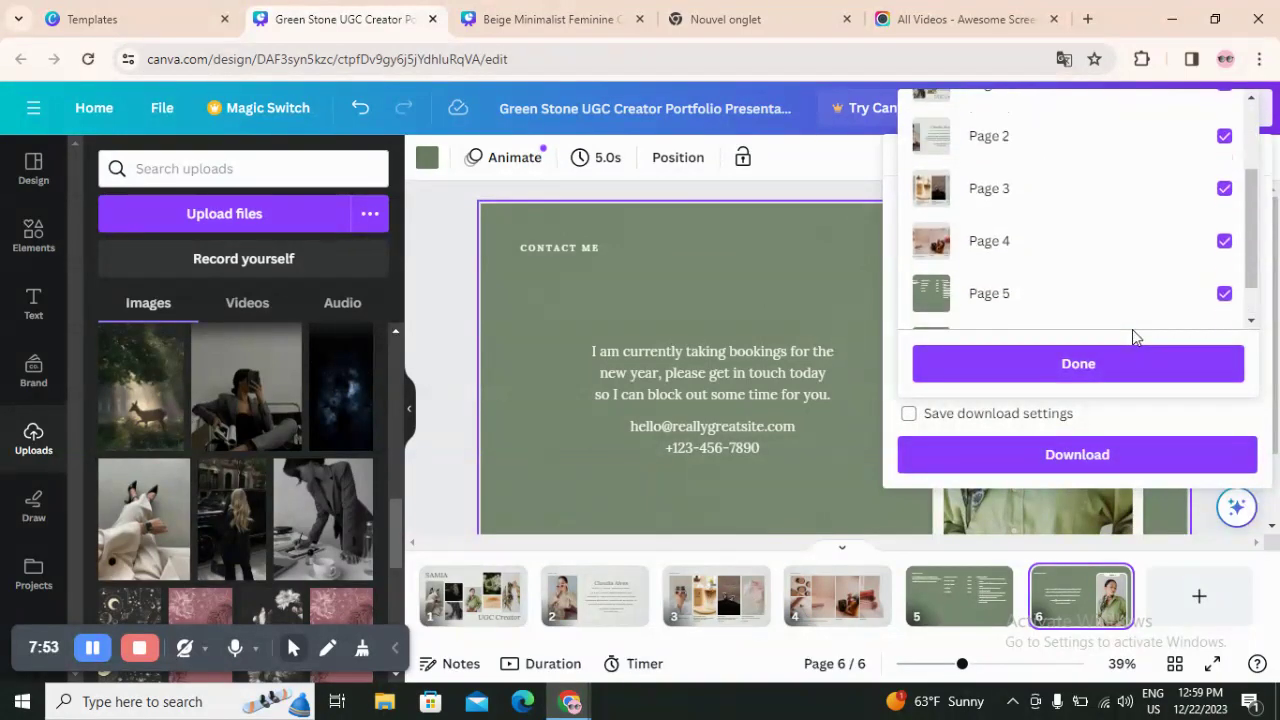
{"action": "scroll", "coordinate": [1131, 330], "scroll_direction": "up", "scroll_amount": 3}
{"action": "left_click", "coordinate": [437, 258]}
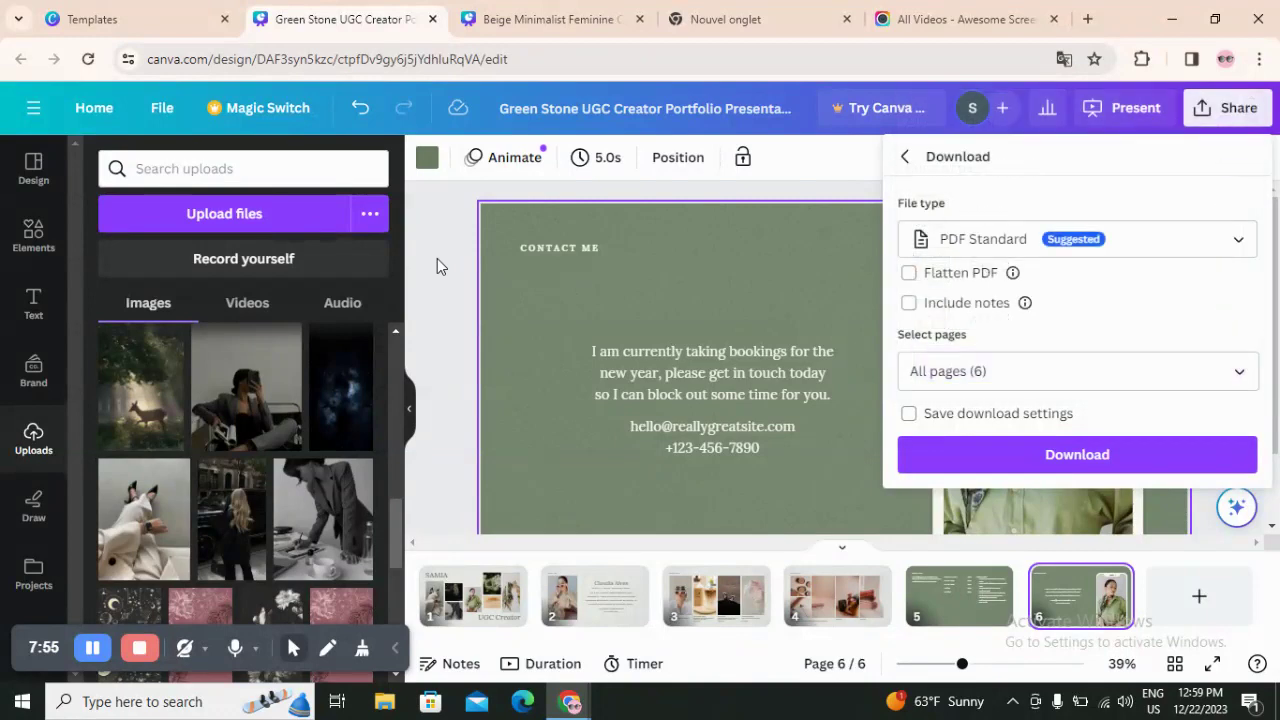
{"action": "left_click", "coordinate": [437, 258]}
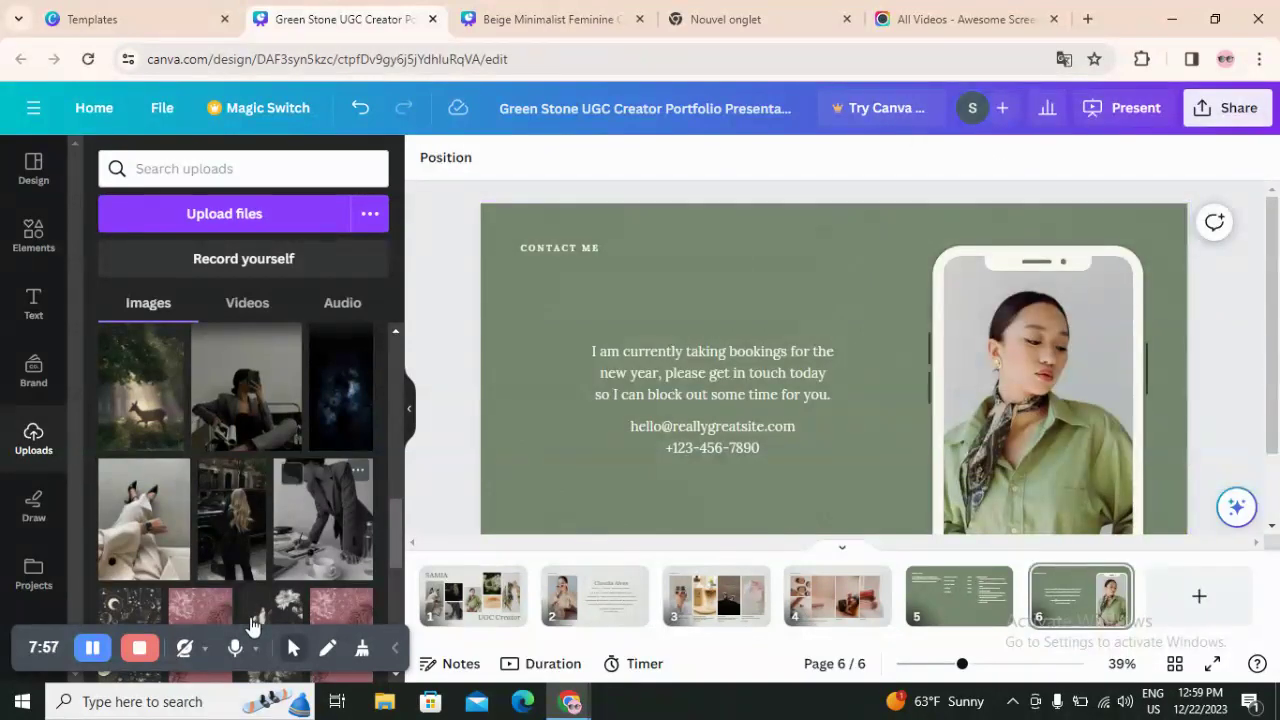